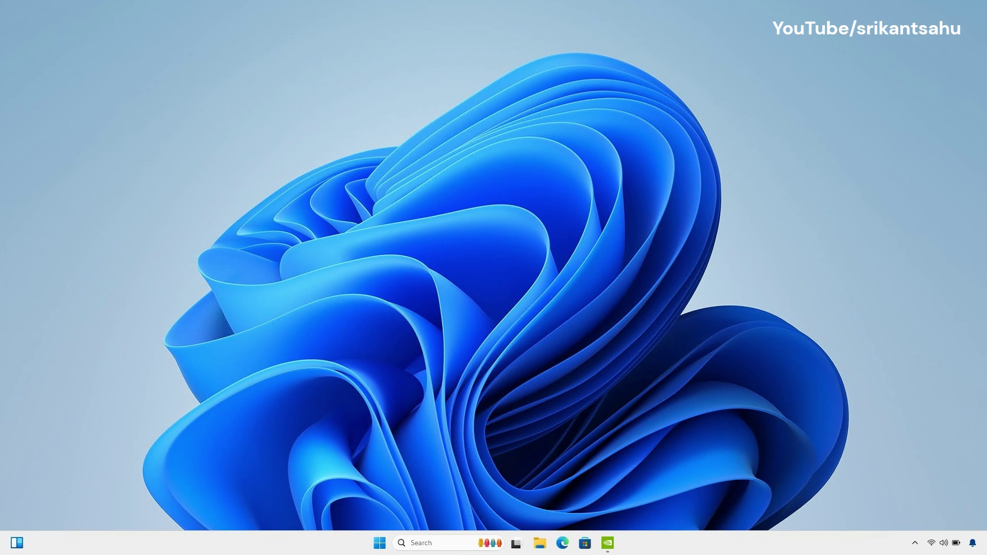
Open Device Manager and expand the Display adapters category.
key(super+x)
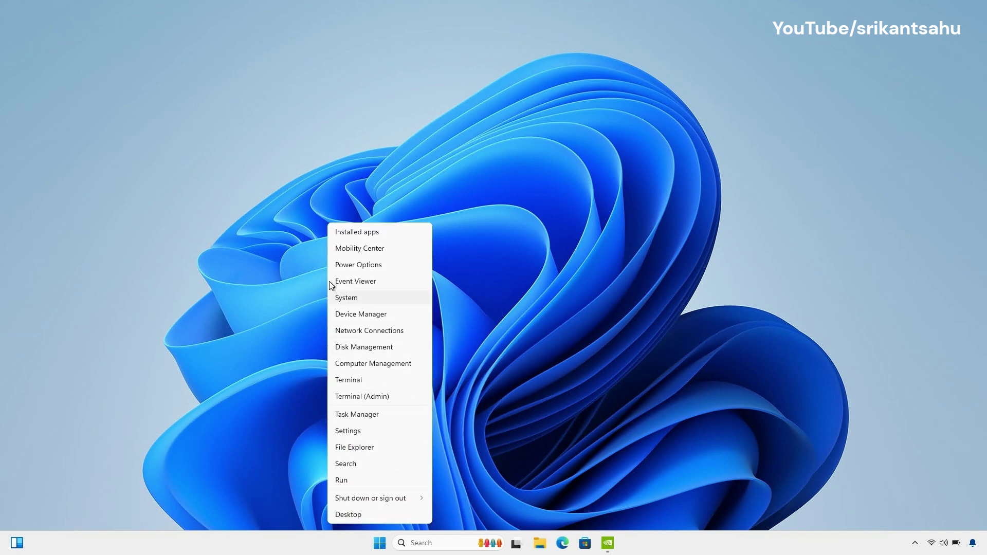
click(353, 316)
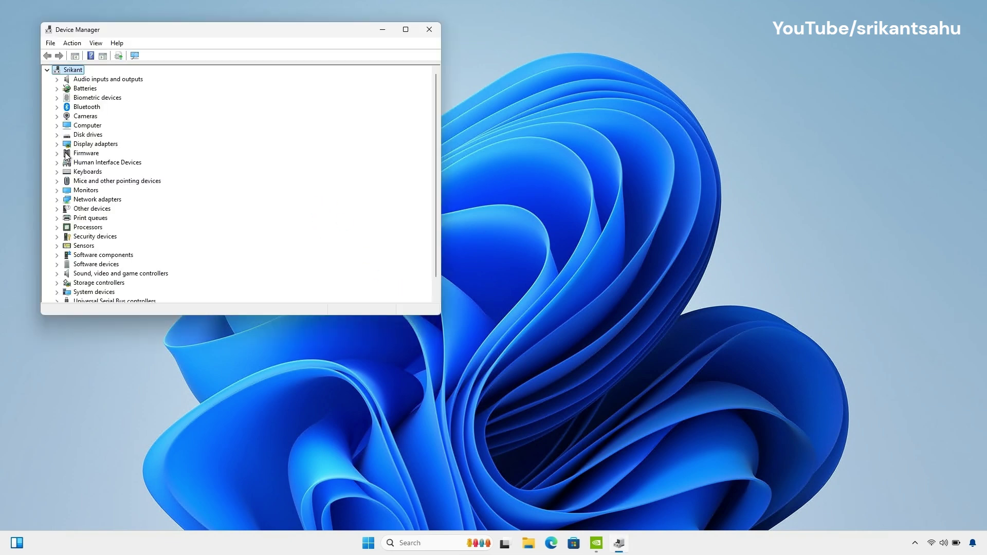
click(57, 145)
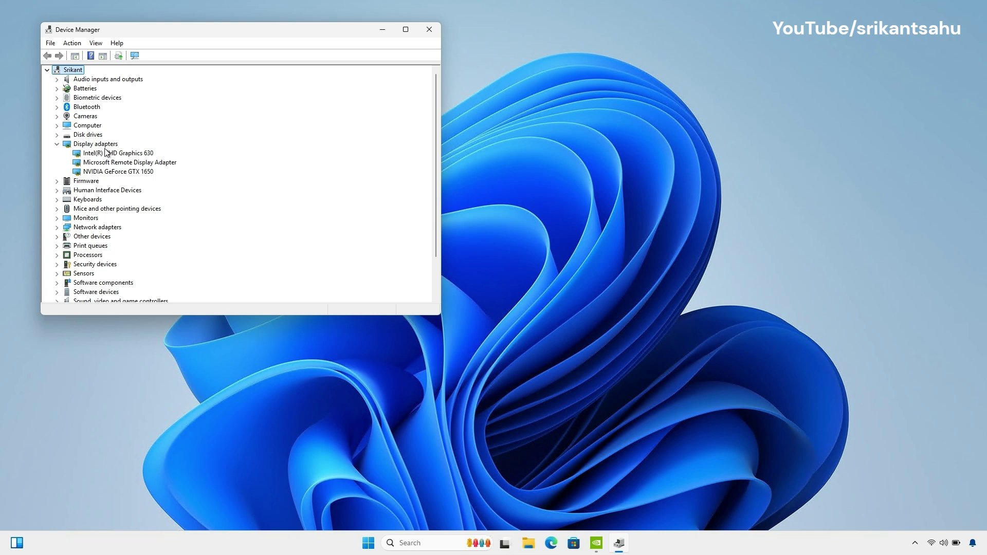
Run an automatic driver search for the NVIDIA GeForce GTX 1650 adapter, then dismiss the update wizard.
click(121, 172)
right_click(122, 174)
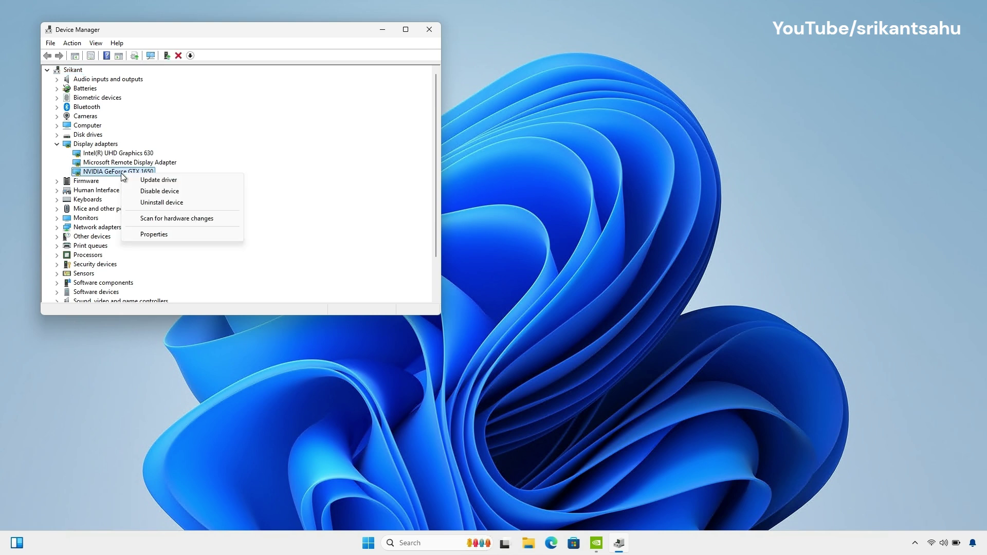
click(167, 181)
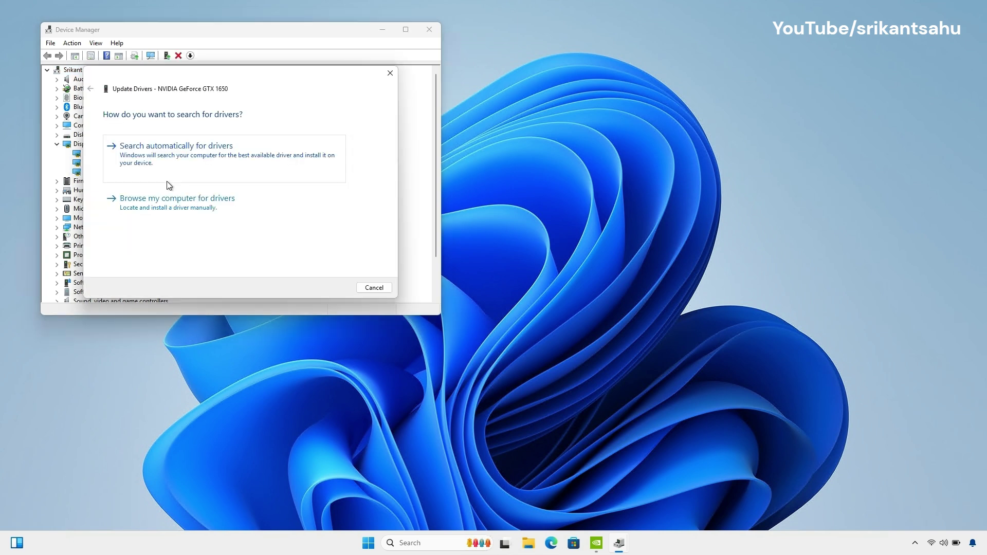
click(185, 157)
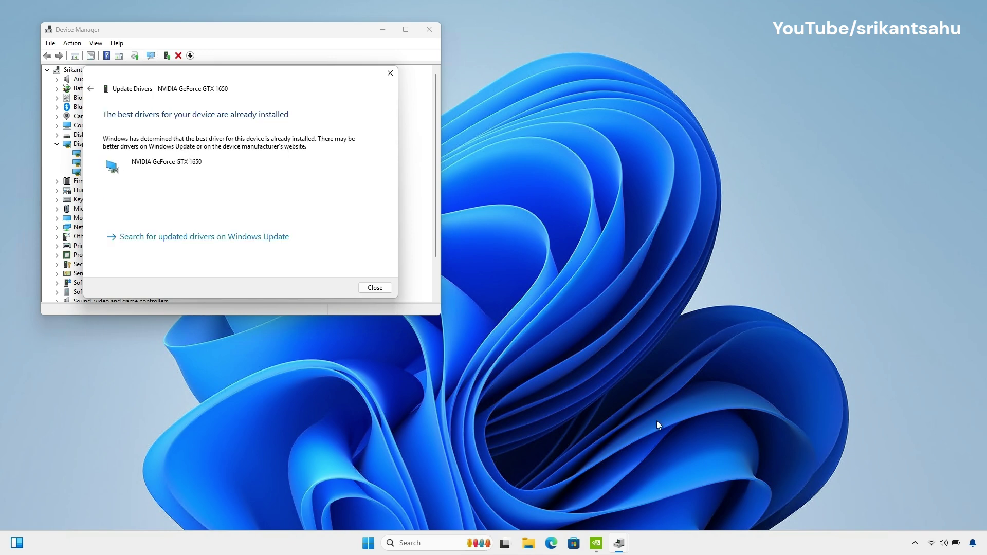
click(375, 288)
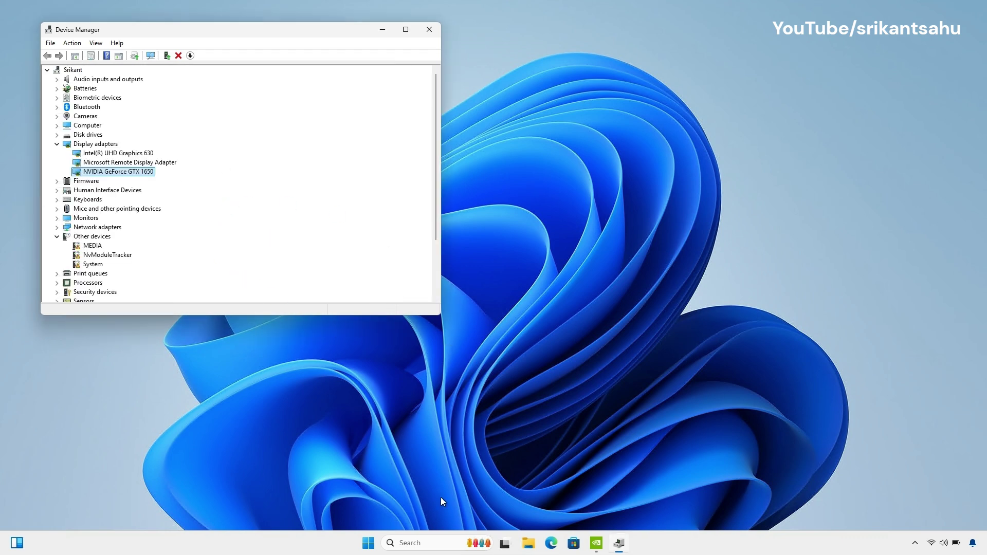
Switch to Google Chrome, search the web for "nvidia graphics driver" and open the official NVIDIA drivers download page.
click(412, 544)
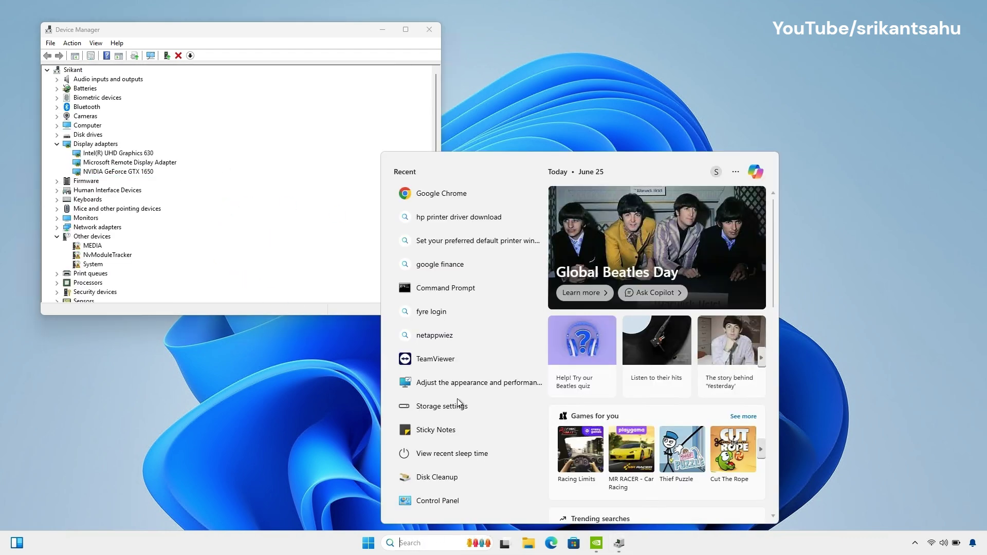
key(Escape)
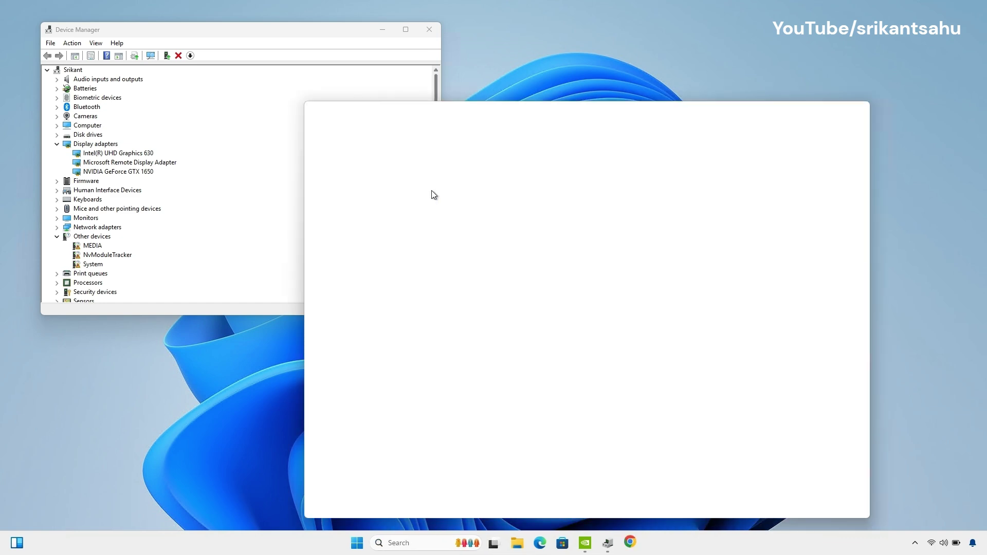
click(420, 133)
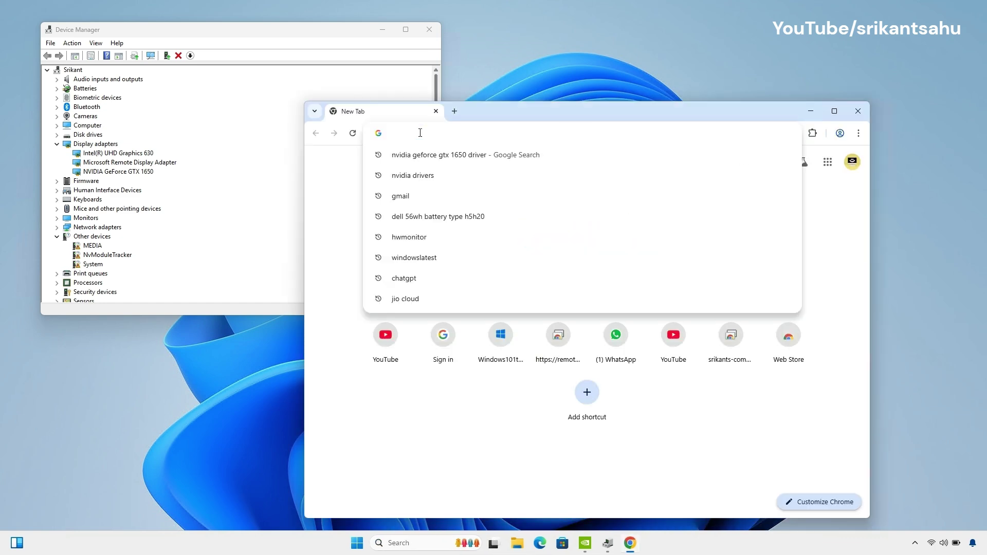
text(nvidia)
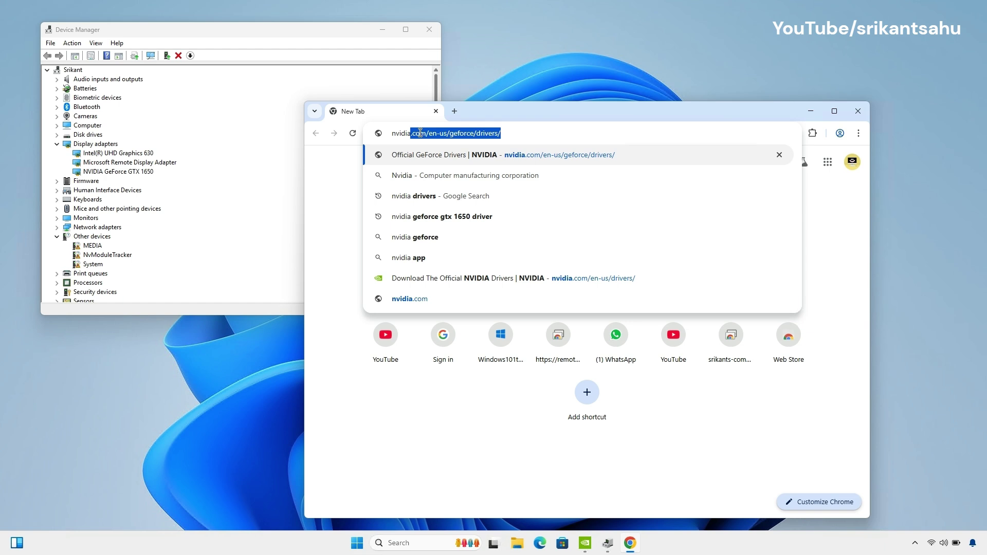
text( graphic)
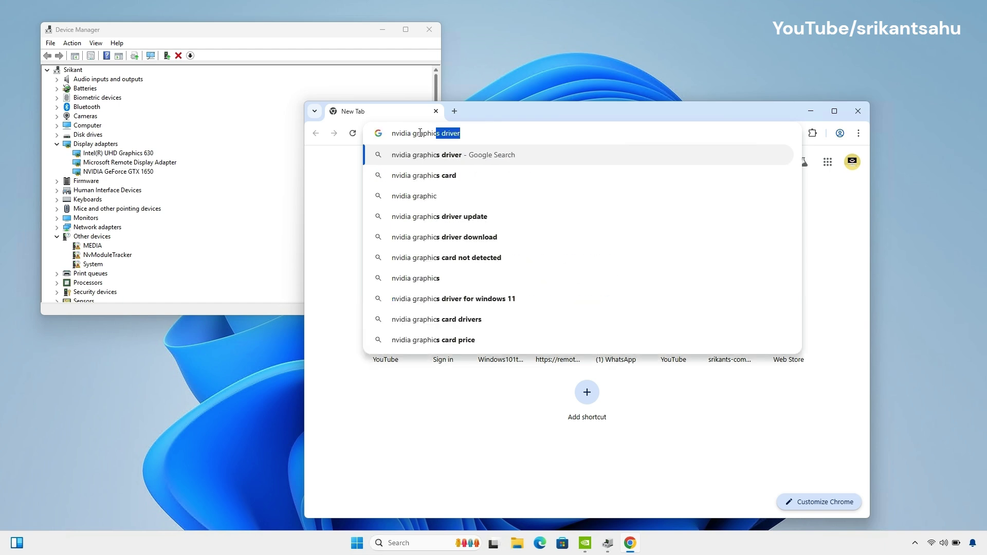
key(Return)
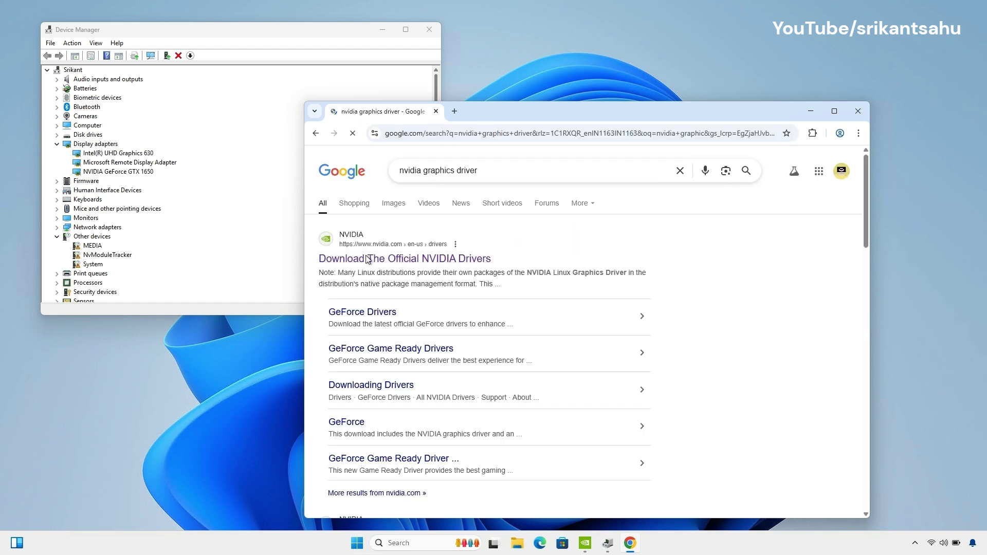
click(368, 256)
Enter "geforce gtx 1650" as the product in the Manual Driver Search form.
drag(606, 112, 554, 71)
scroll(368, 251, down, 1)
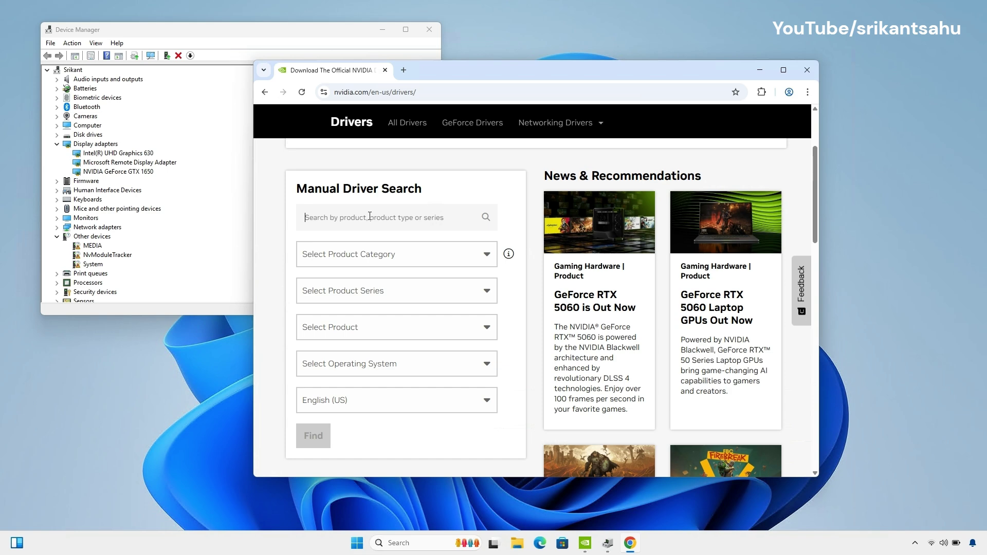
text(geforce gtx)
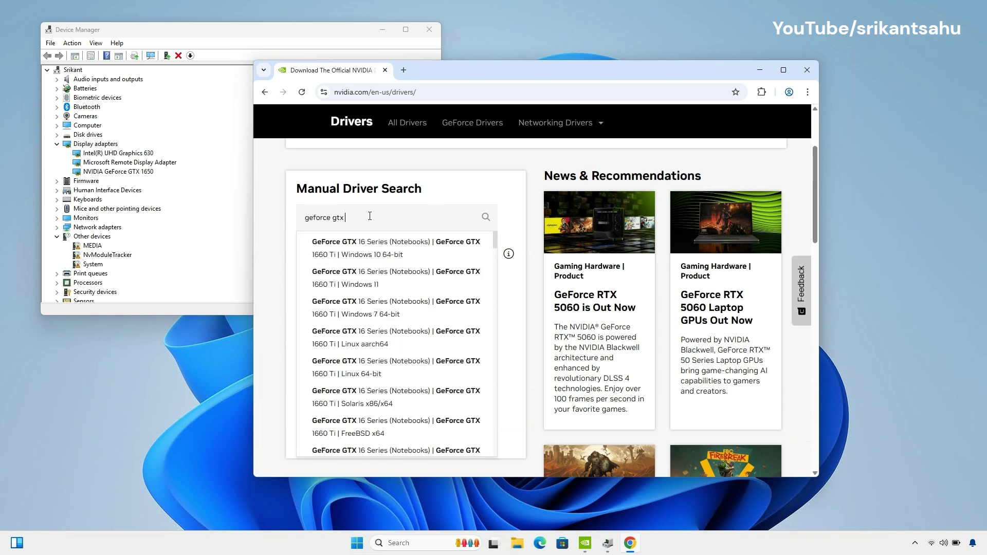
text( 1650)
Set the product category to GeForce and the product series to GeForce GTX 16 Series (Notebooks).
click(276, 300)
click(407, 255)
click(355, 282)
click(348, 290)
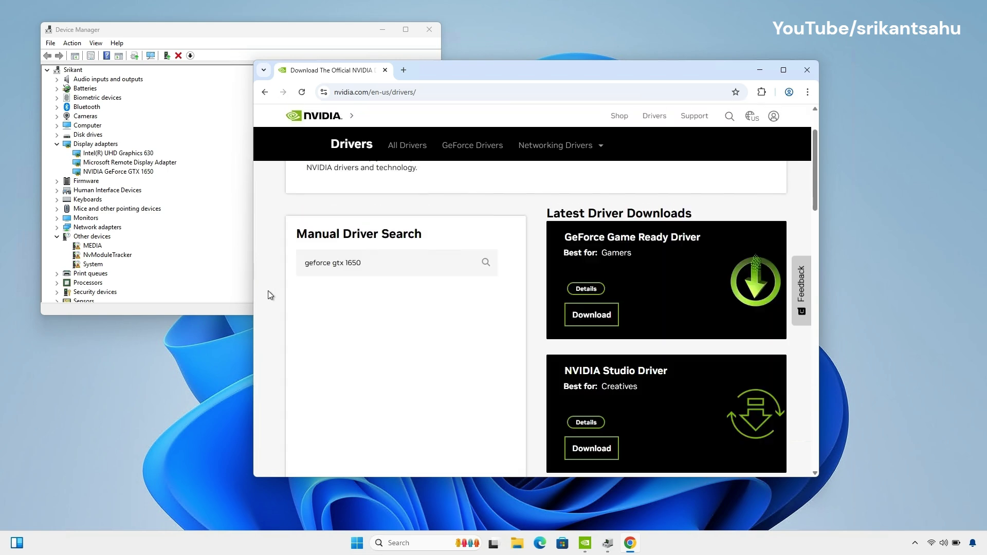
scroll(374, 278, down, 2)
click(377, 263)
scroll(393, 344, down, 3)
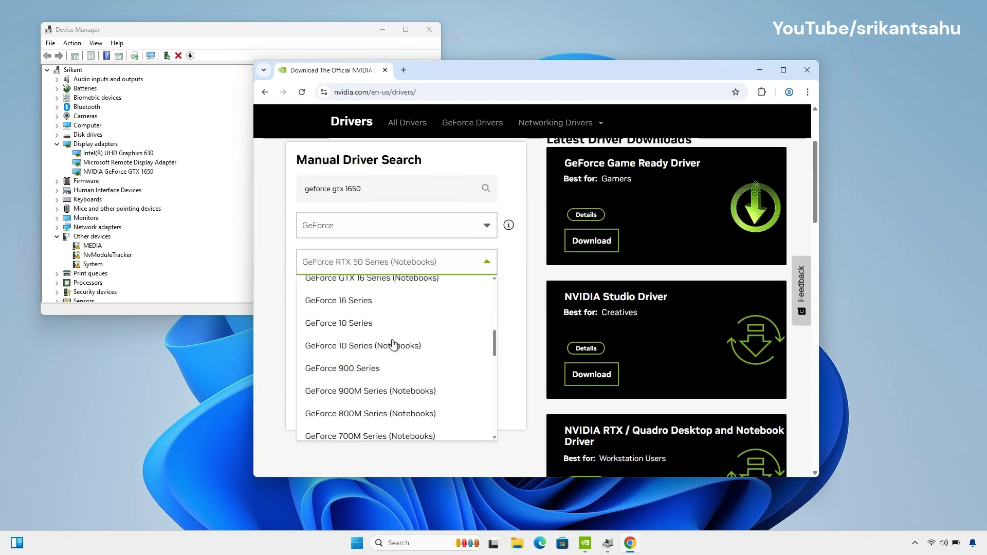
click(350, 331)
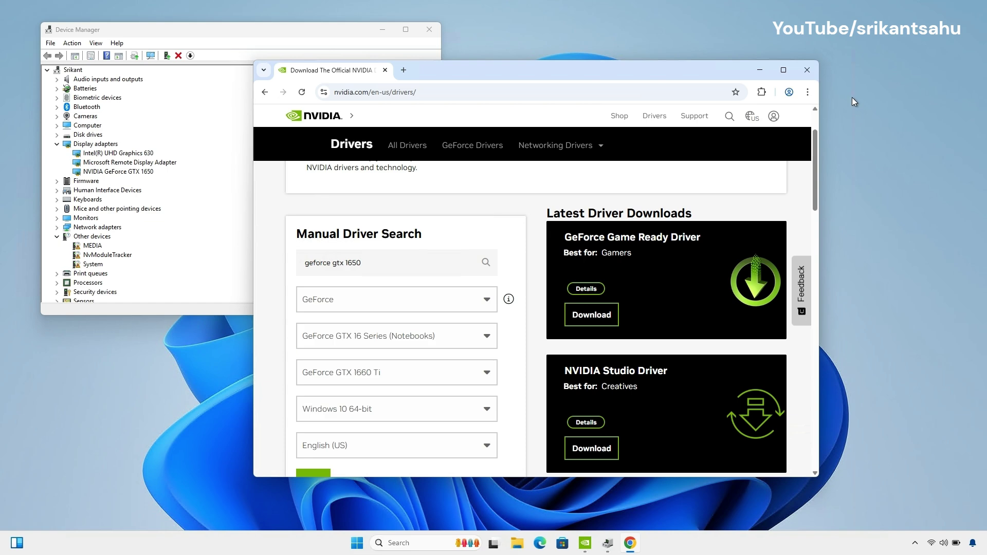
Select GeForce GTX 1650 as the product and Windows 11 as the operating system, and find the matching drivers.
scroll(451, 306, down, 2)
click(452, 302)
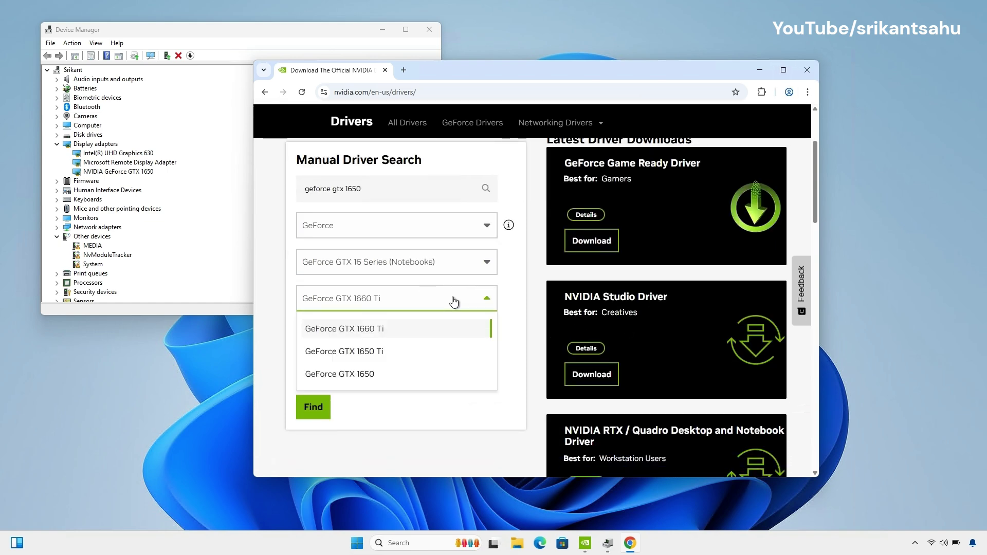
click(339, 374)
click(454, 336)
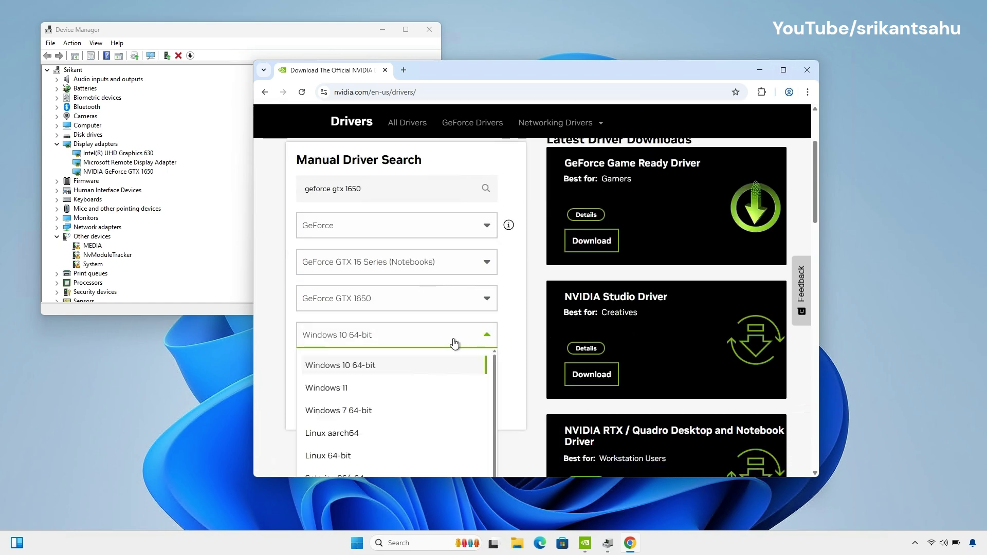
click(345, 390)
scroll(338, 303, down, 3)
click(314, 307)
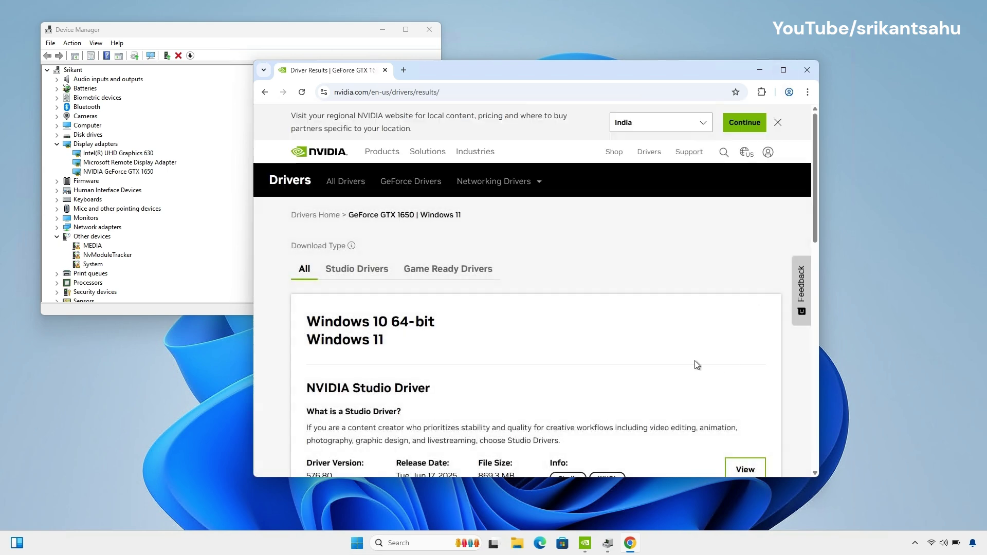
Download GeForce Game Ready Driver 576.80 for Windows 11 from the driver results and check the recent downloads.
scroll(695, 363, down, 3)
scroll(705, 324, down, 8)
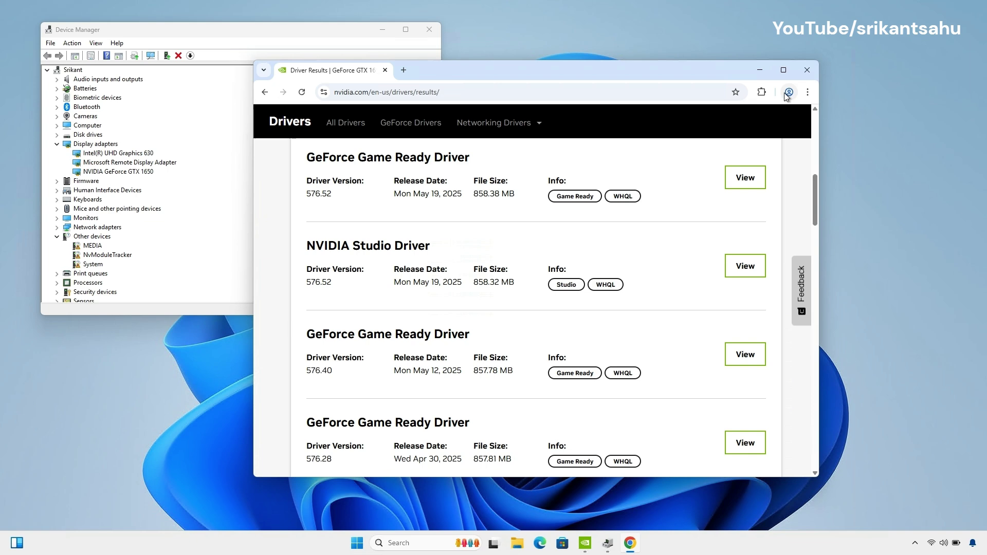
click(783, 70)
click(791, 376)
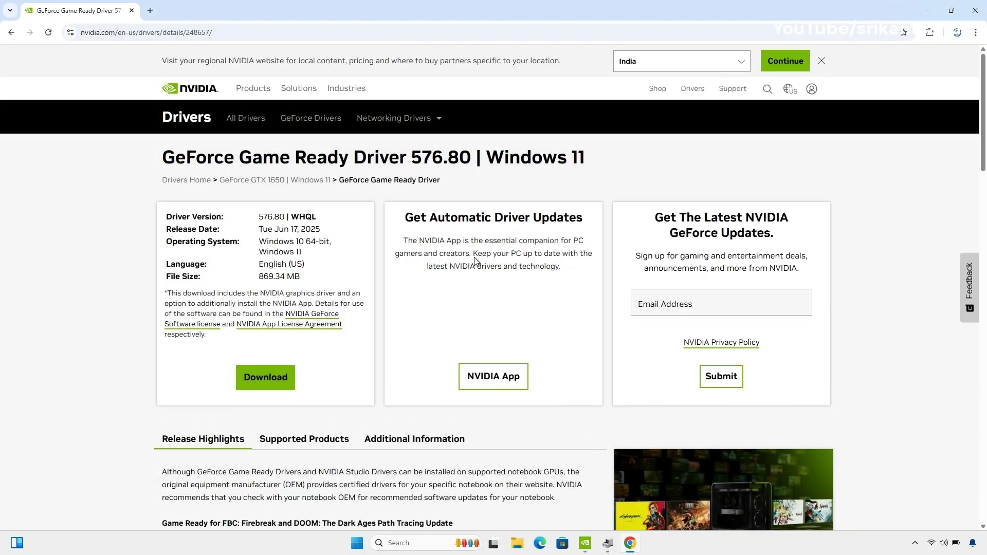
click(270, 378)
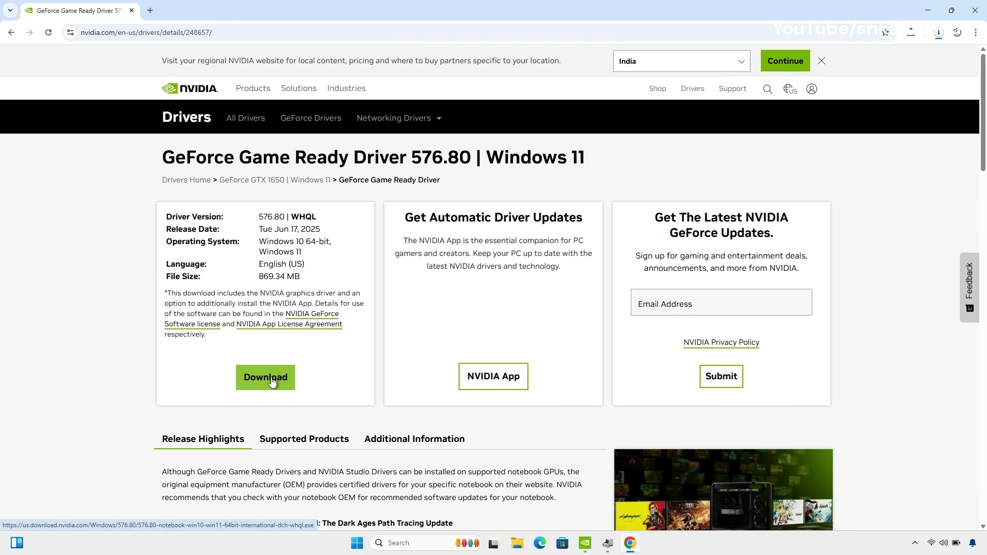
click(939, 36)
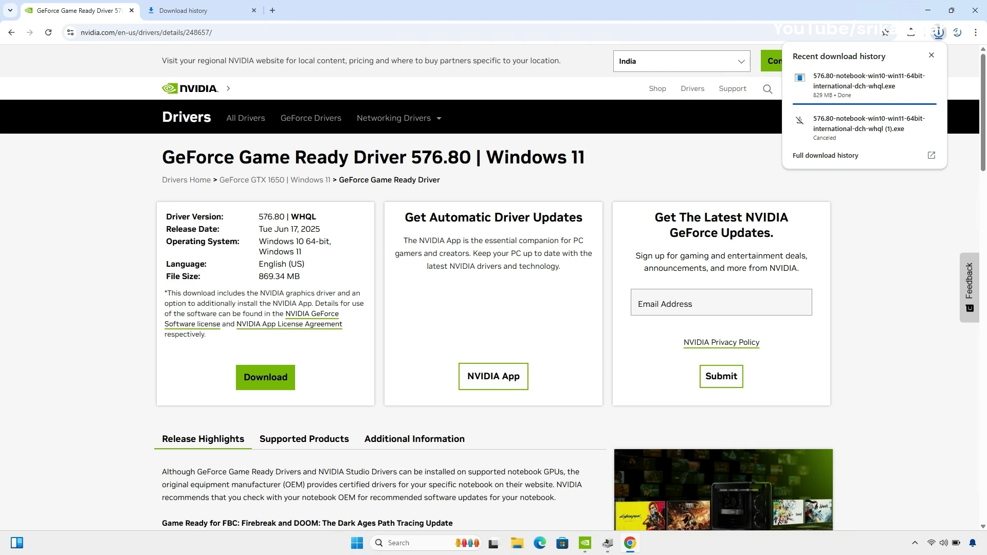
Run the 576.80 notebook driver installer from the Downloads folder as administrator in File Explorer.
key(super+e)
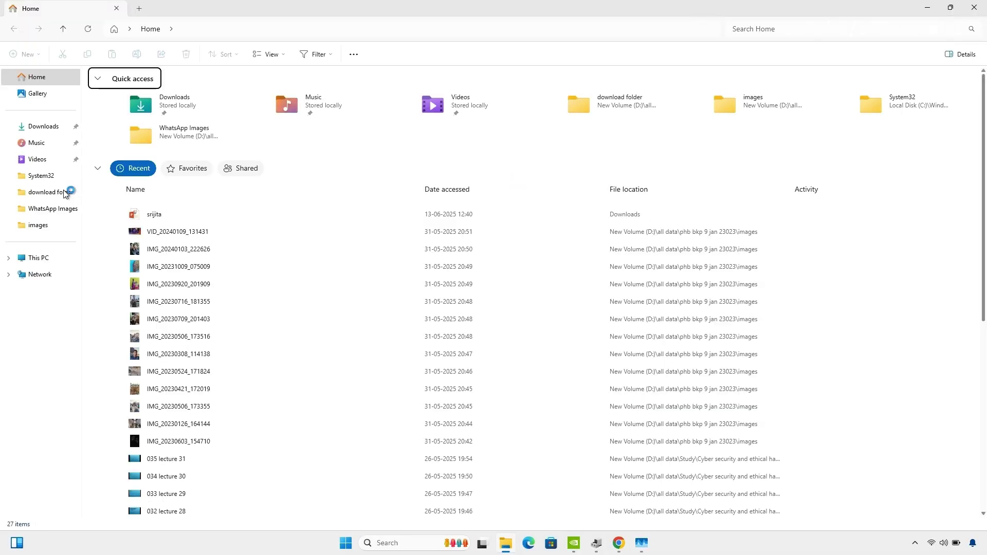
click(43, 128)
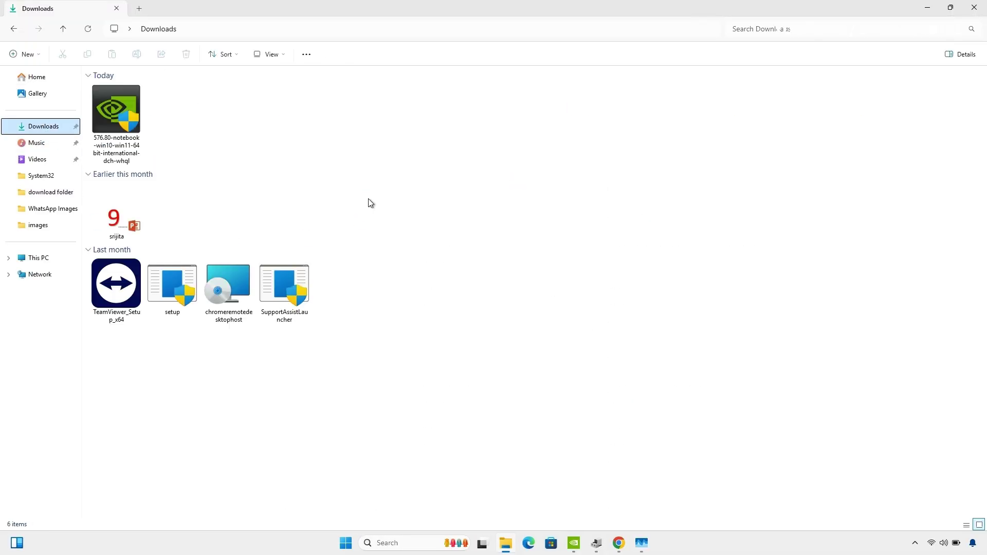
right_click(123, 119)
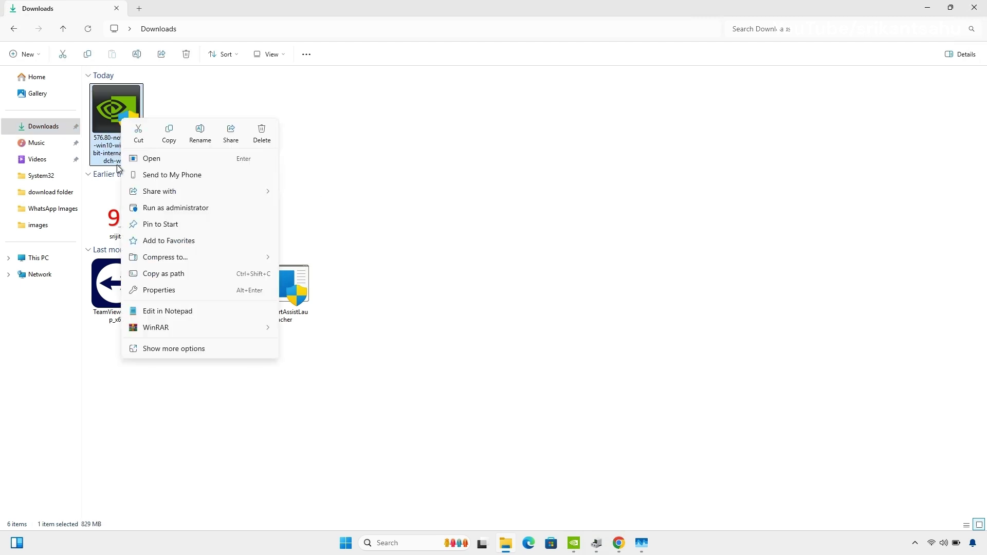
click(189, 208)
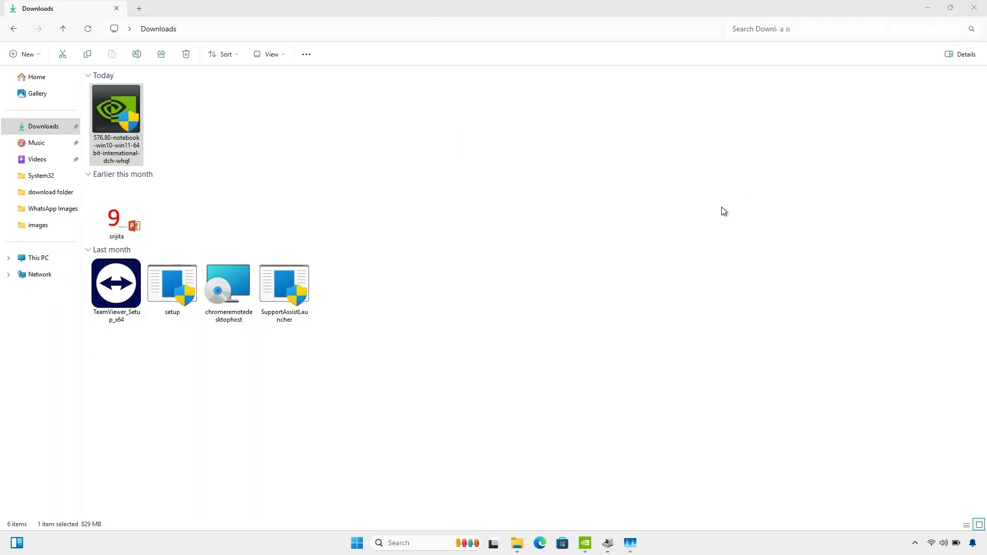
key(Return)
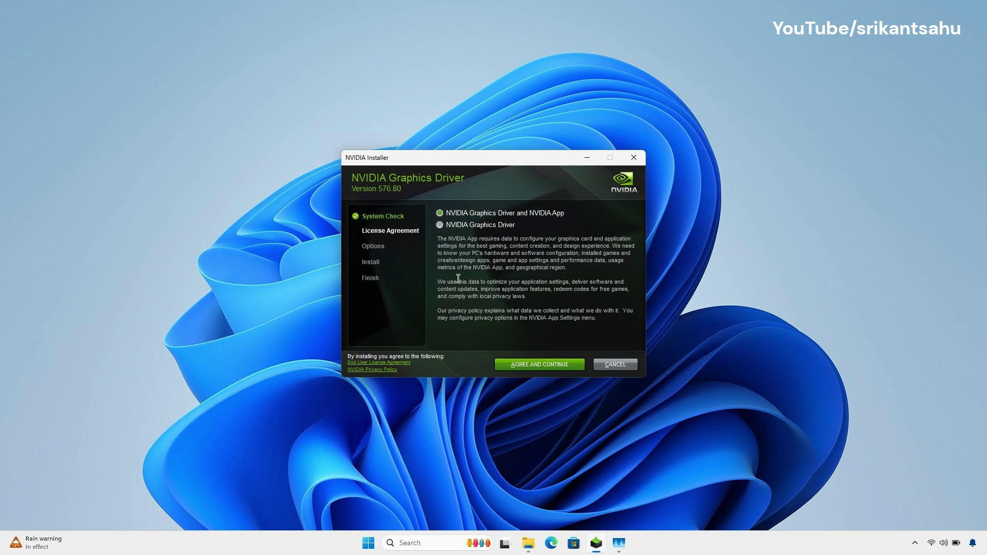
Install the NVIDIA Graphics Driver and NVIDIA App with the Express option, then close the installer and launch the app.
click(541, 365)
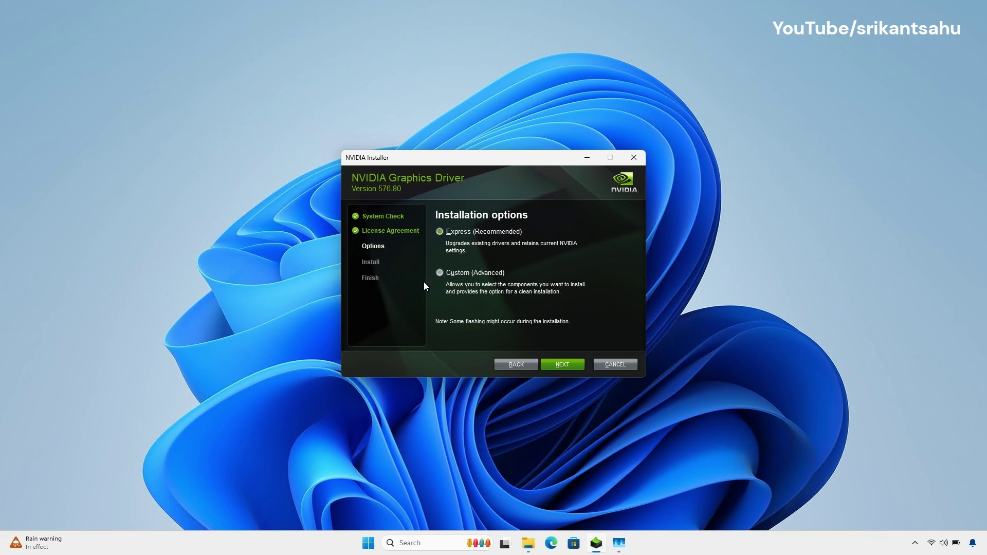
click(562, 365)
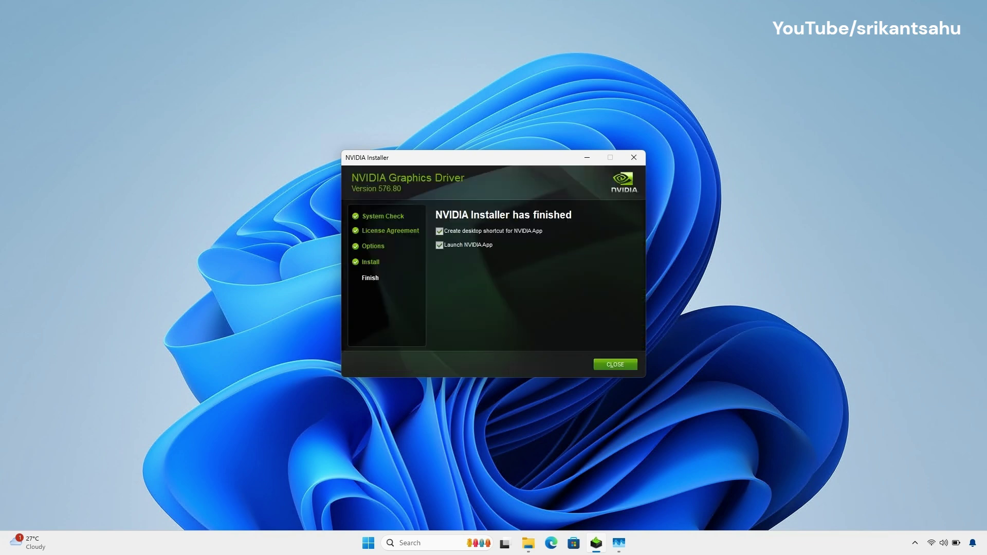
click(611, 364)
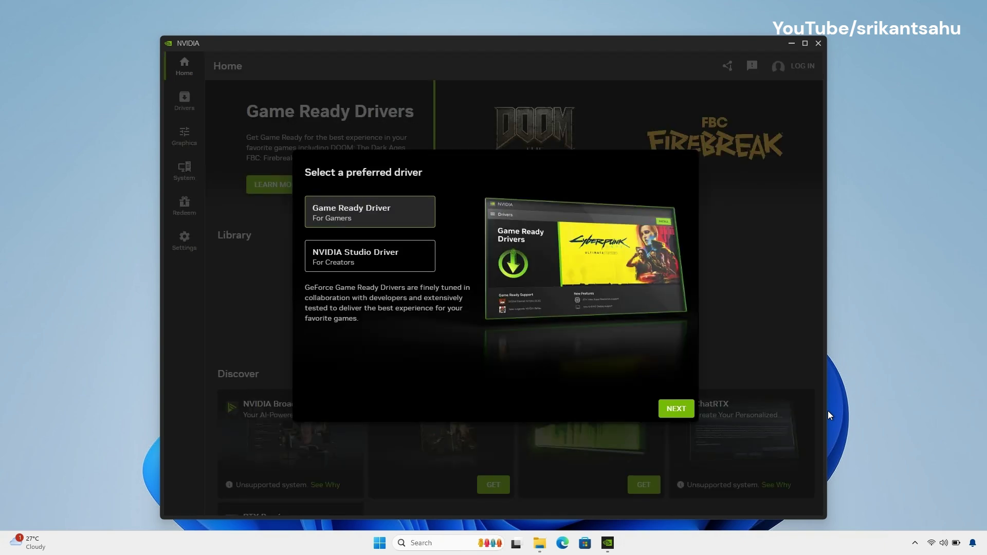
Complete the NVIDIA App first-run setup with Game Ready Driver preferred and game and creative application optimization enabled.
click(676, 412)
click(676, 414)
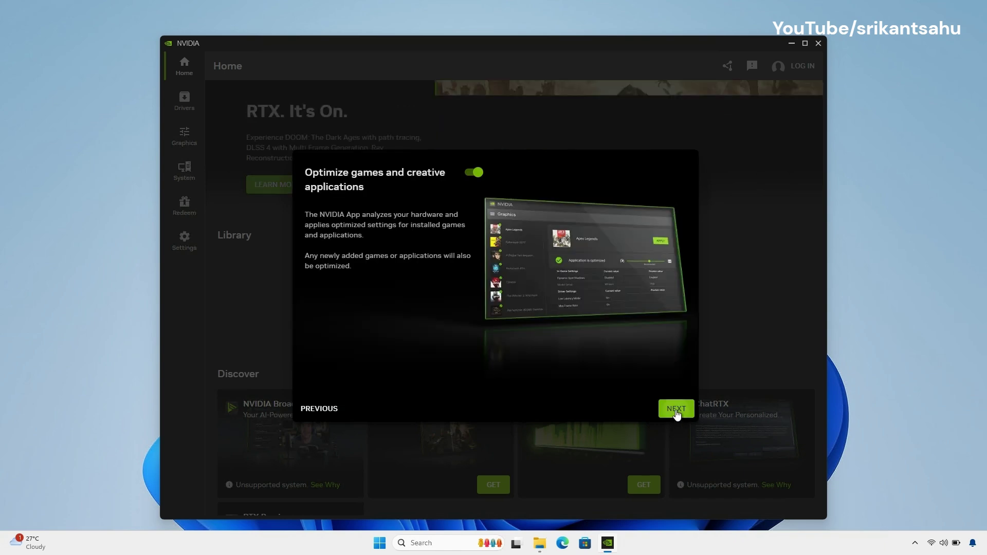
click(666, 410)
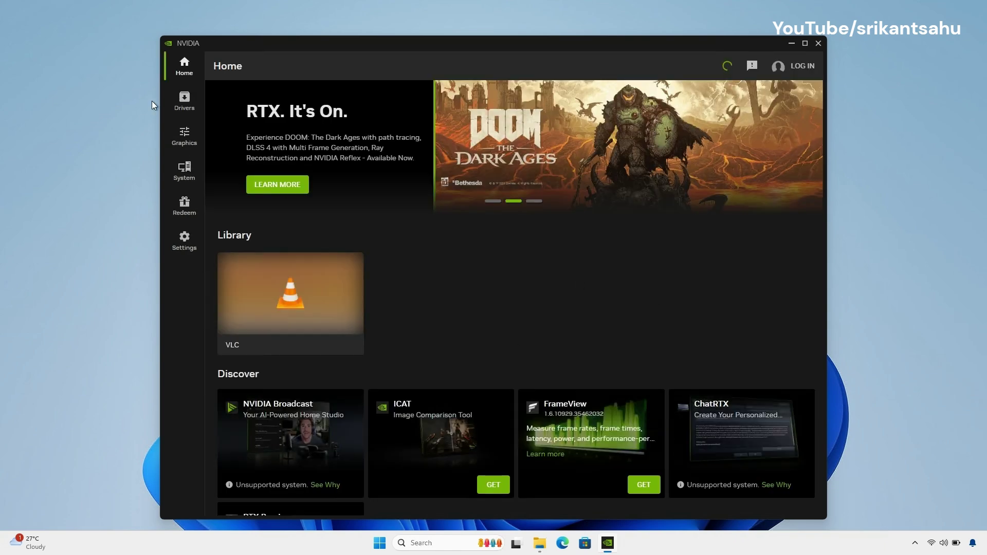
View the Drivers page of the NVIDIA App and minimize the browser window with the GPU scheduling search.
click(184, 101)
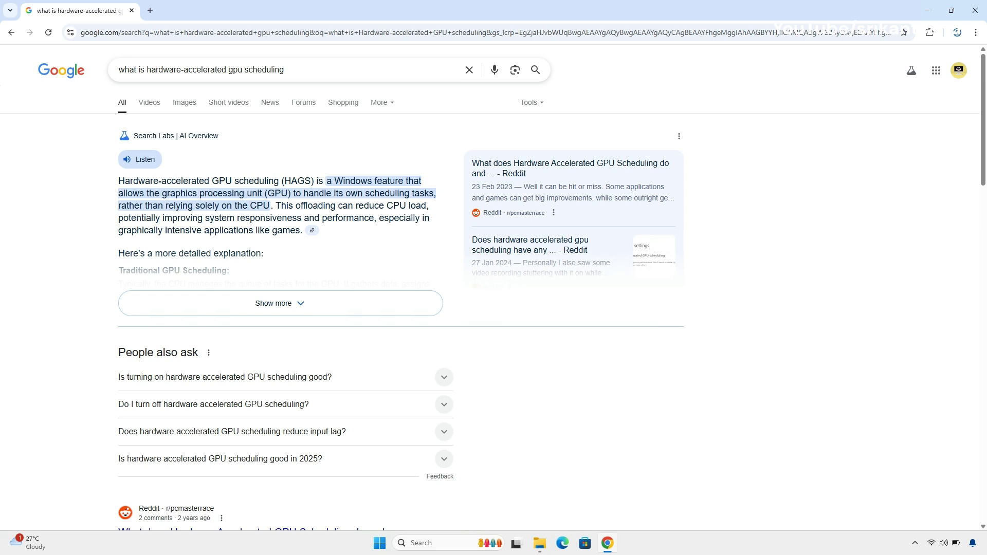
click(928, 11)
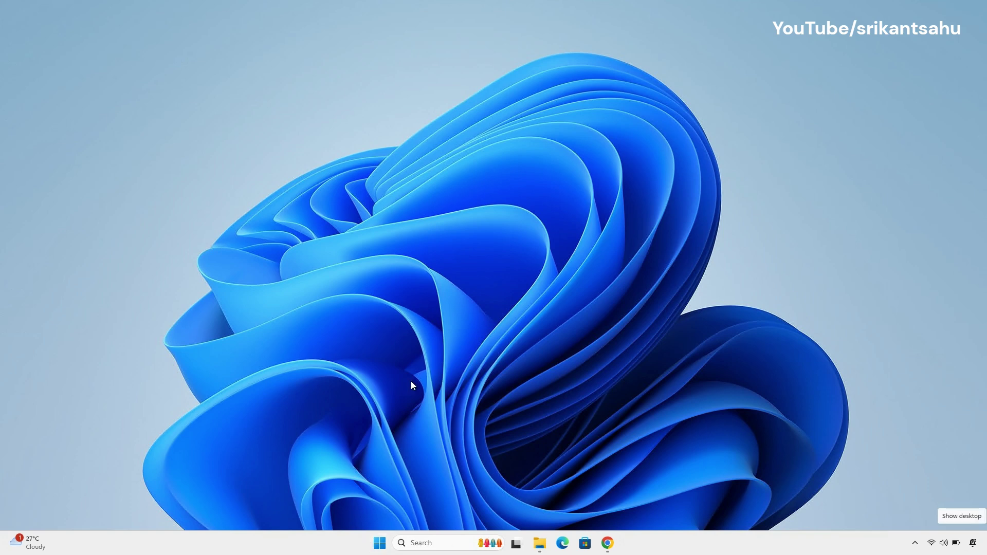
Turn off Hardware-accelerated GPU scheduling in the advanced graphics settings of the Windows display settings.
click(379, 543)
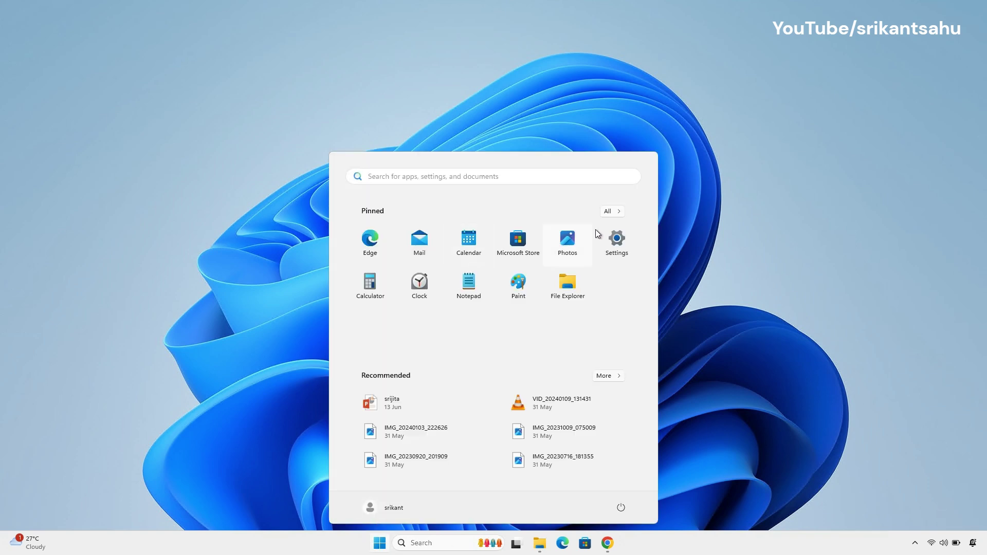
click(617, 239)
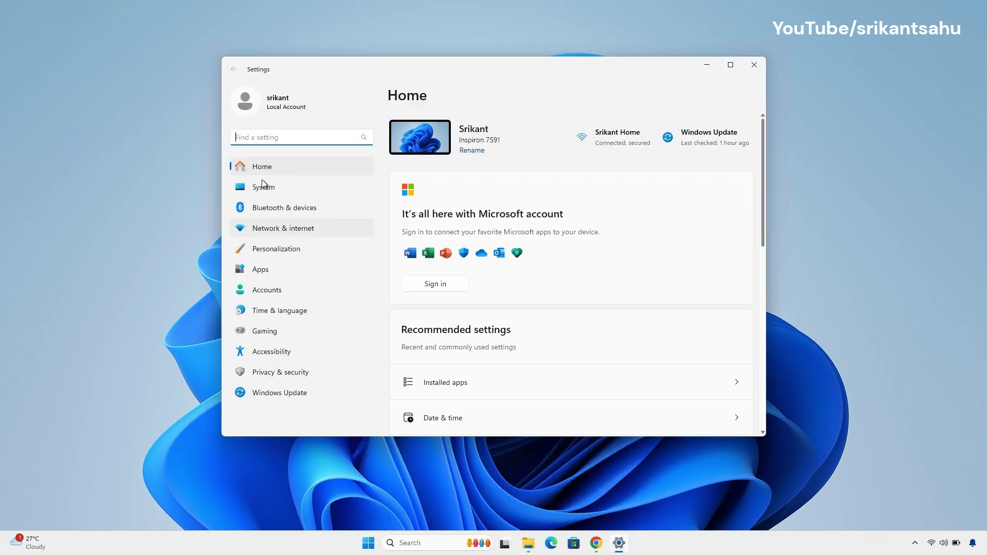
click(264, 188)
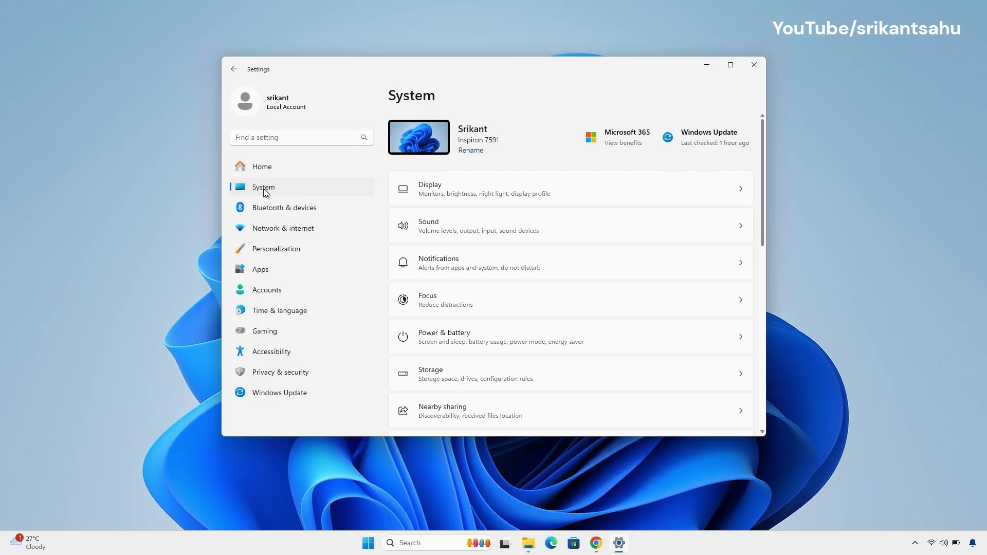
click(452, 193)
scroll(546, 346, down, 2)
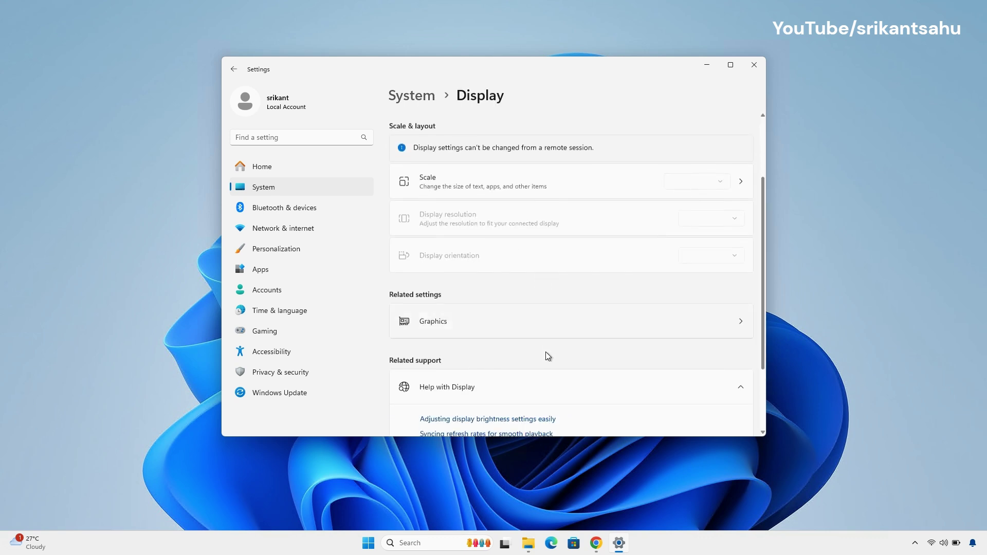
click(460, 321)
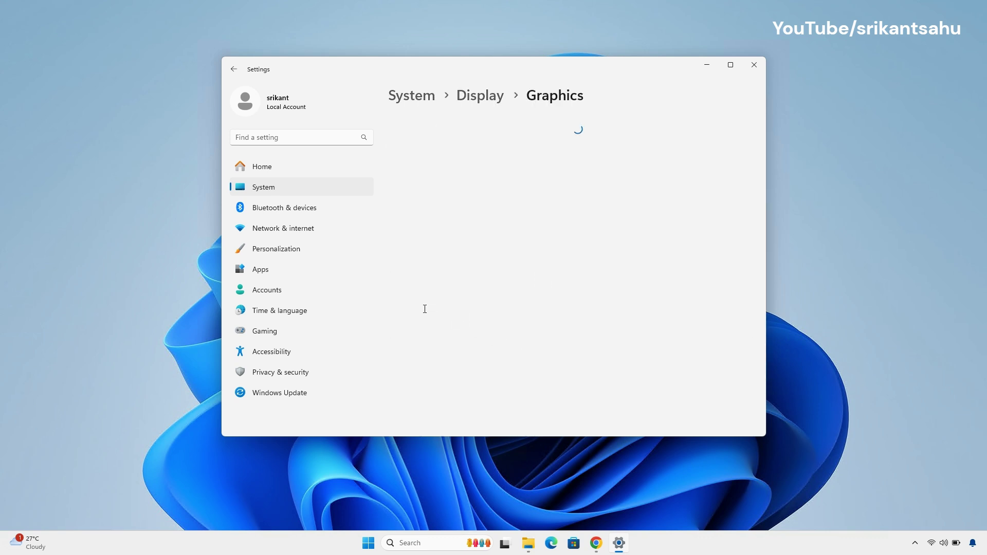
scroll(689, 282, down, 3)
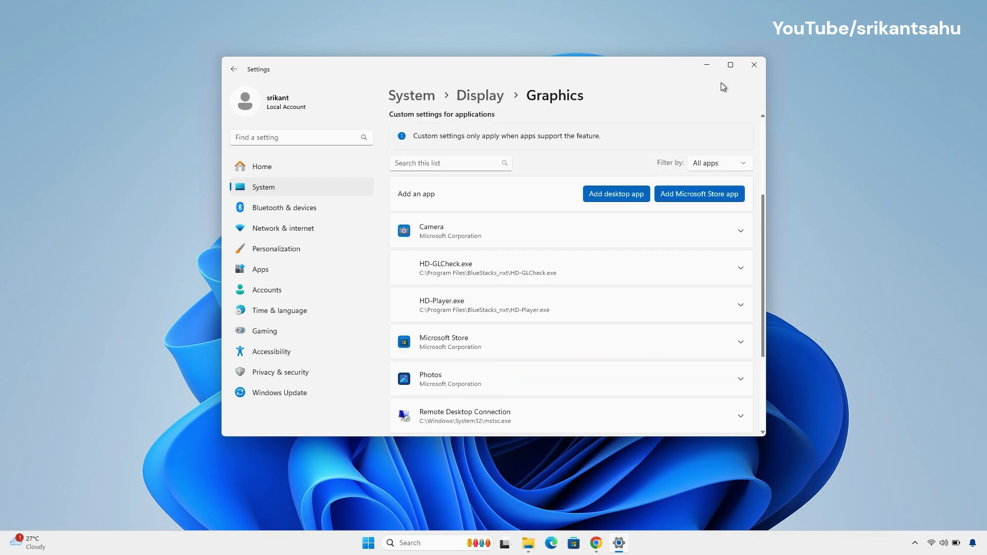
click(730, 65)
click(815, 166)
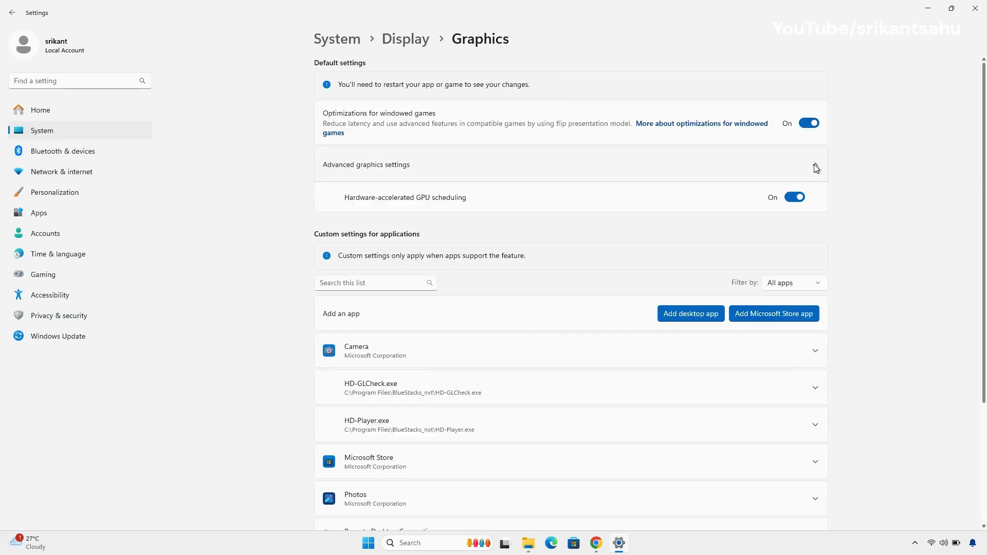
click(798, 199)
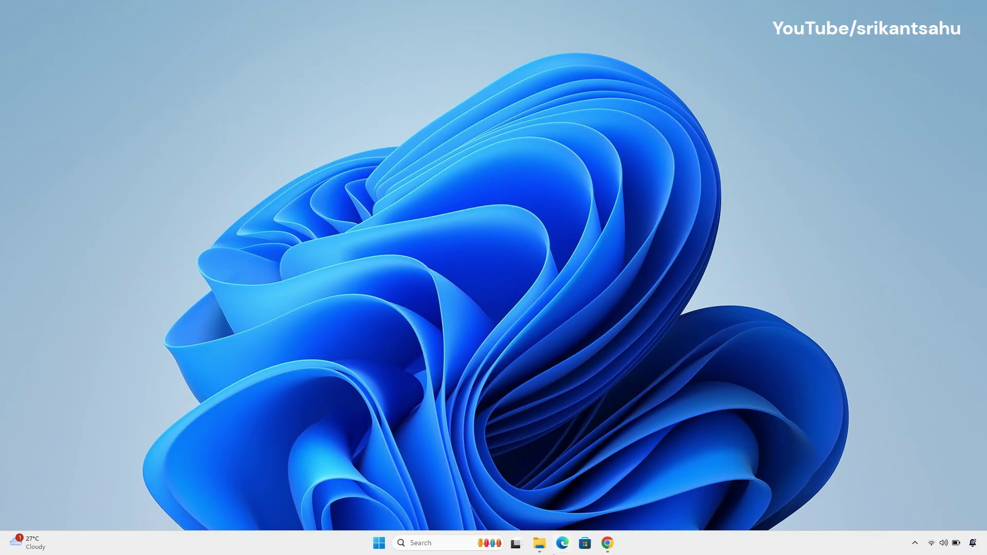
Restart the computer.
click(612, 539)
key(super)
click(623, 508)
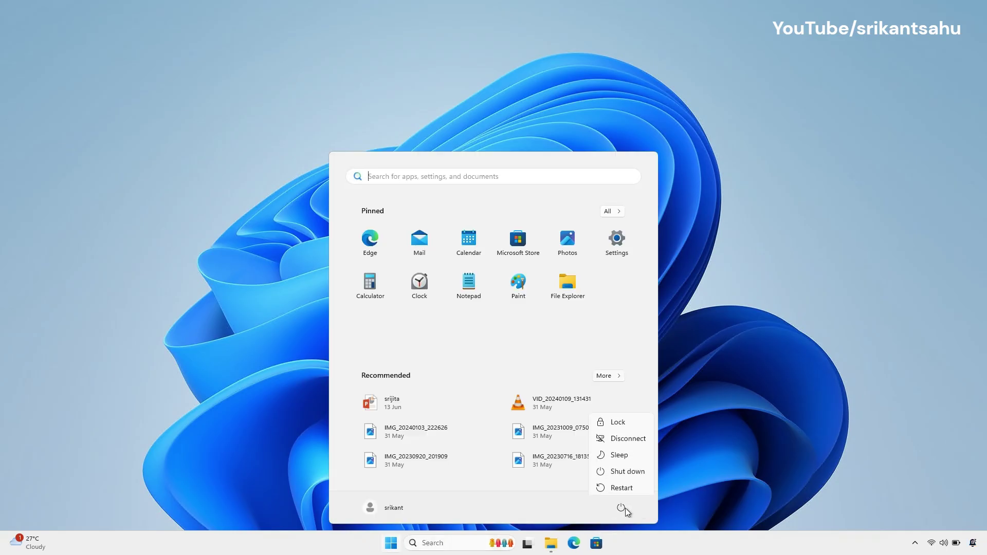
click(628, 489)
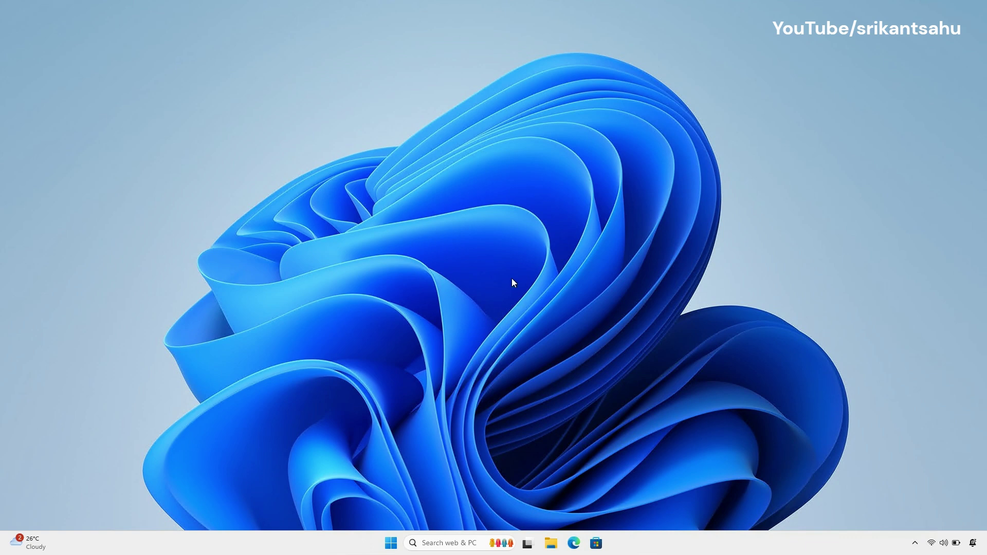
Search Windows for NVIDIA Control Panel and open the app.
click(443, 544)
text(nv)
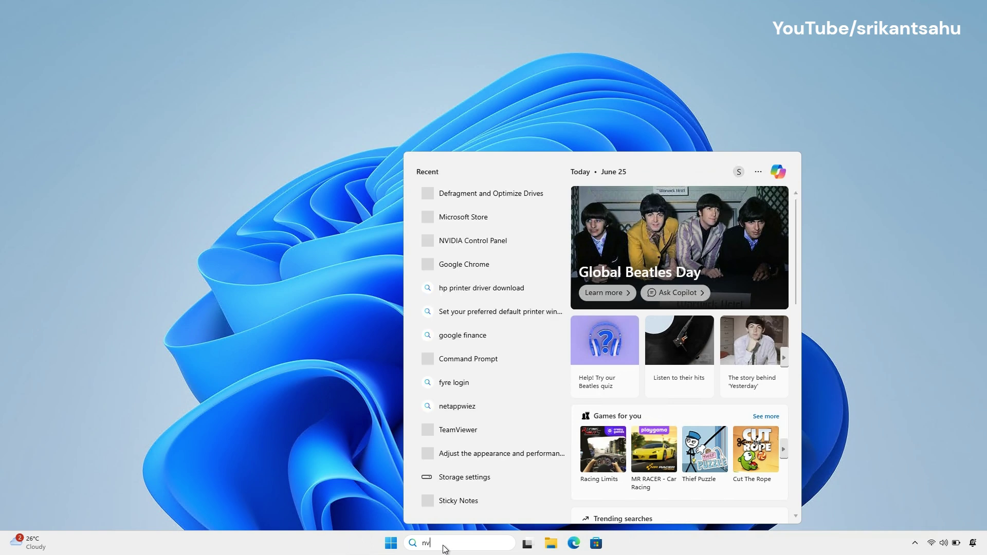
text(idia control Pan)
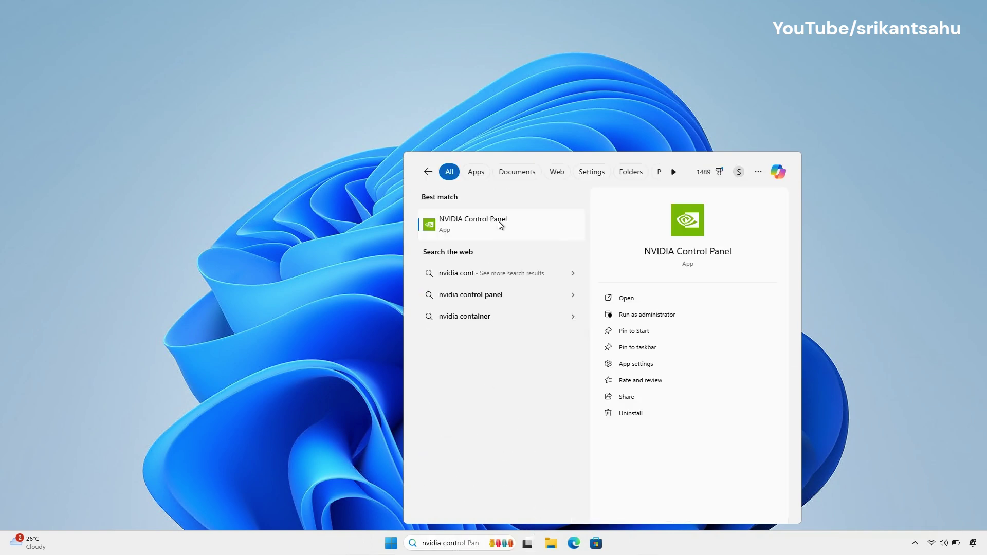
click(497, 220)
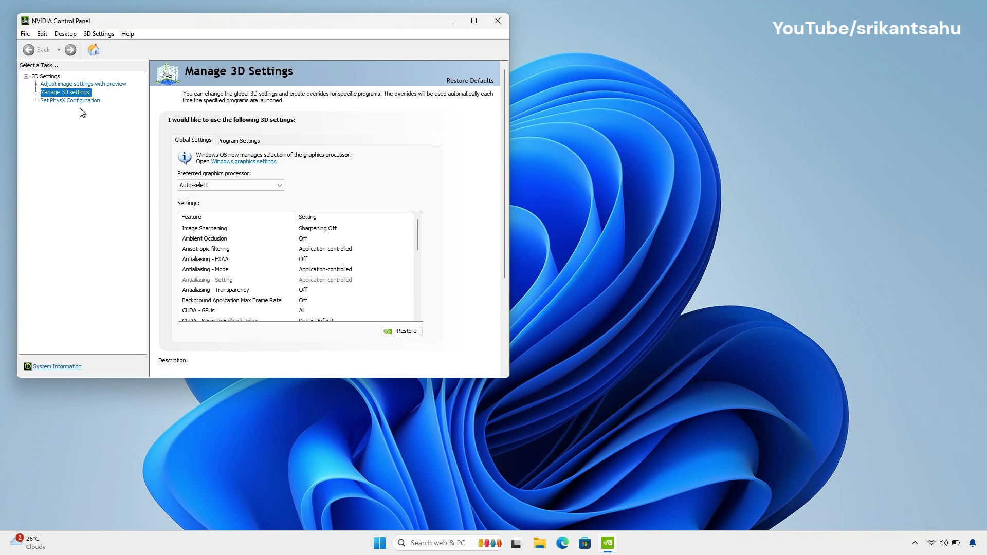
Add Beach Buggy Racing to the customizable programs in the program-specific 3D settings.
click(242, 143)
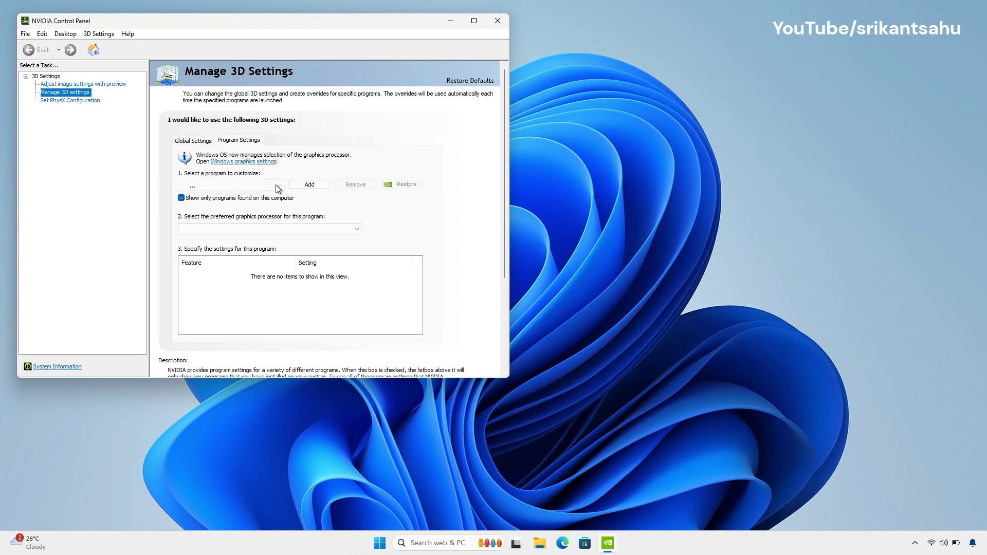
click(276, 185)
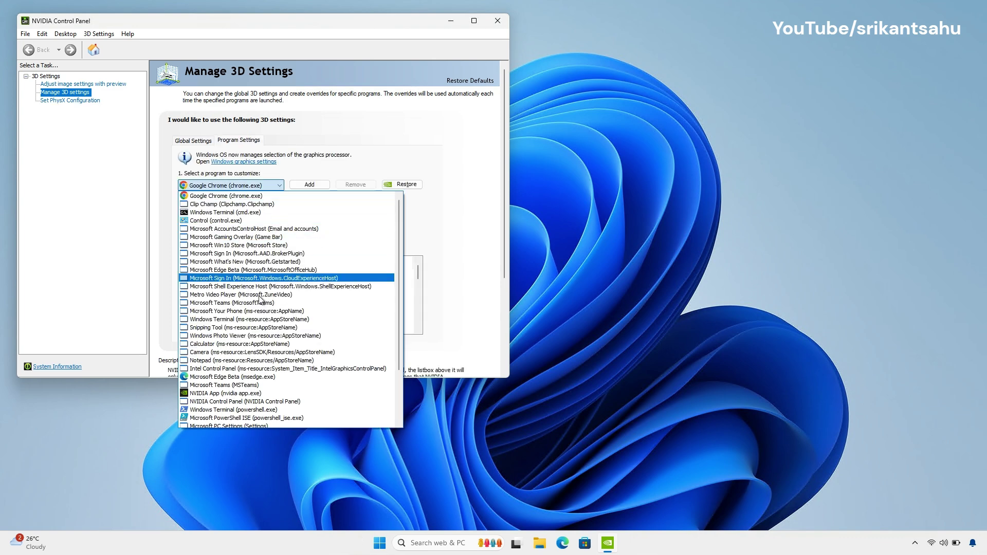
scroll(260, 263, down, 3)
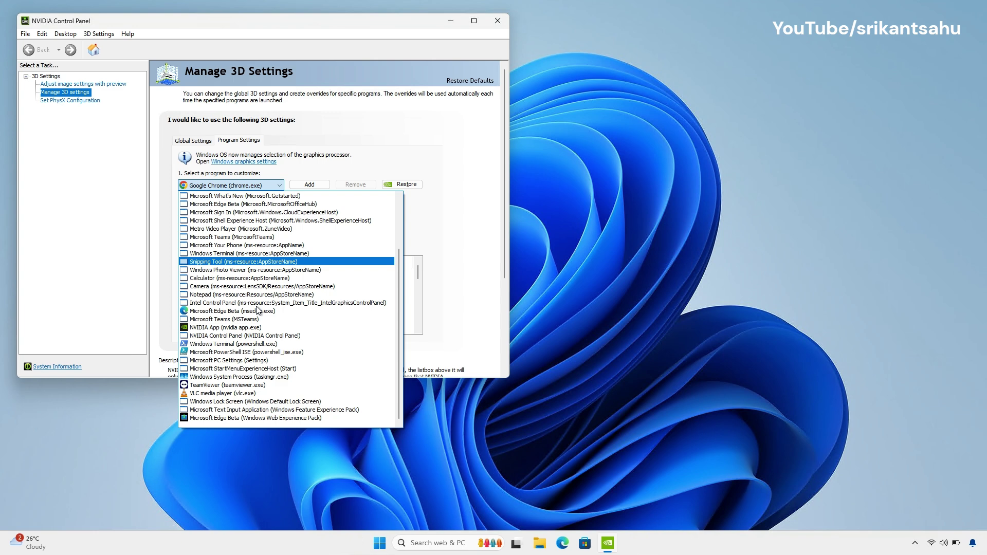
scroll(259, 310, up, 2)
scroll(259, 319, up, 1)
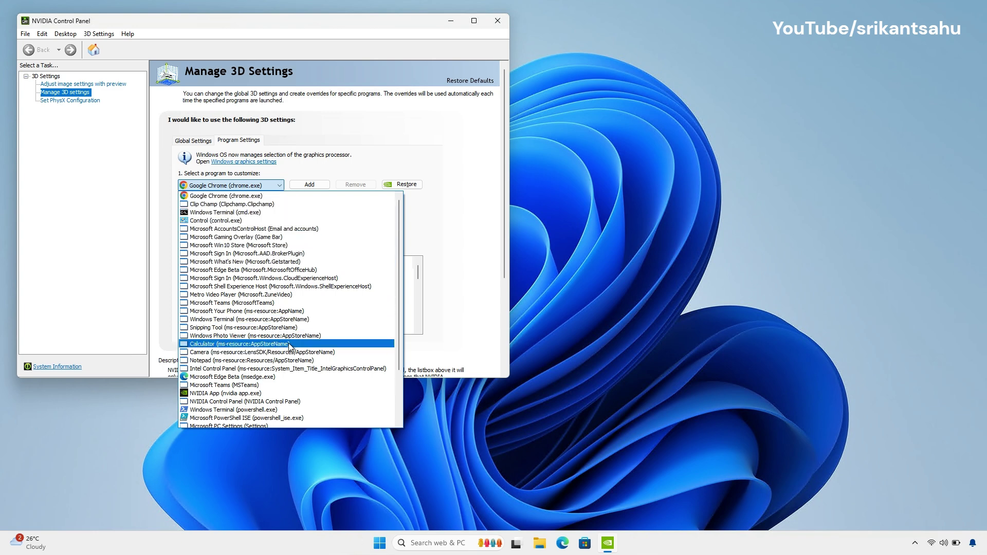
click(304, 181)
click(310, 185)
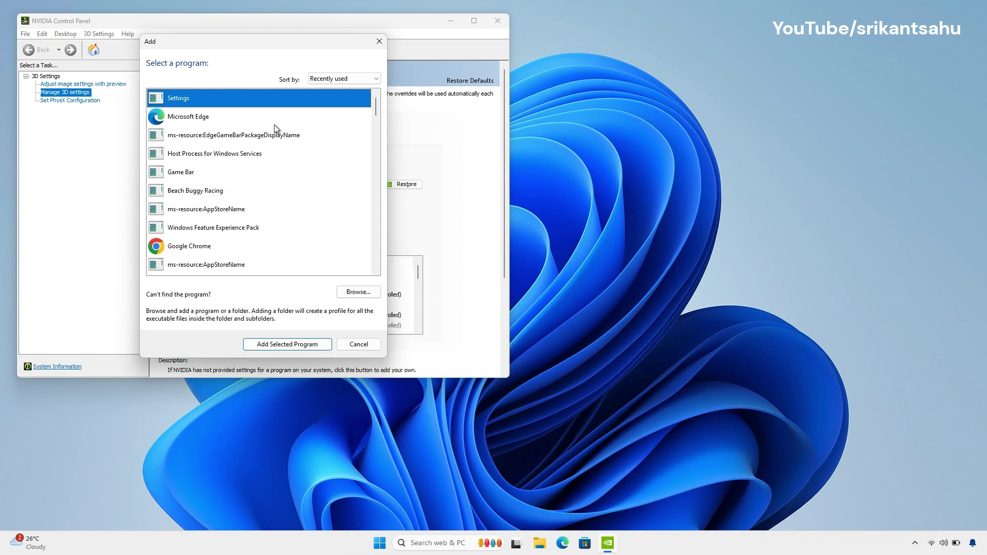
click(288, 191)
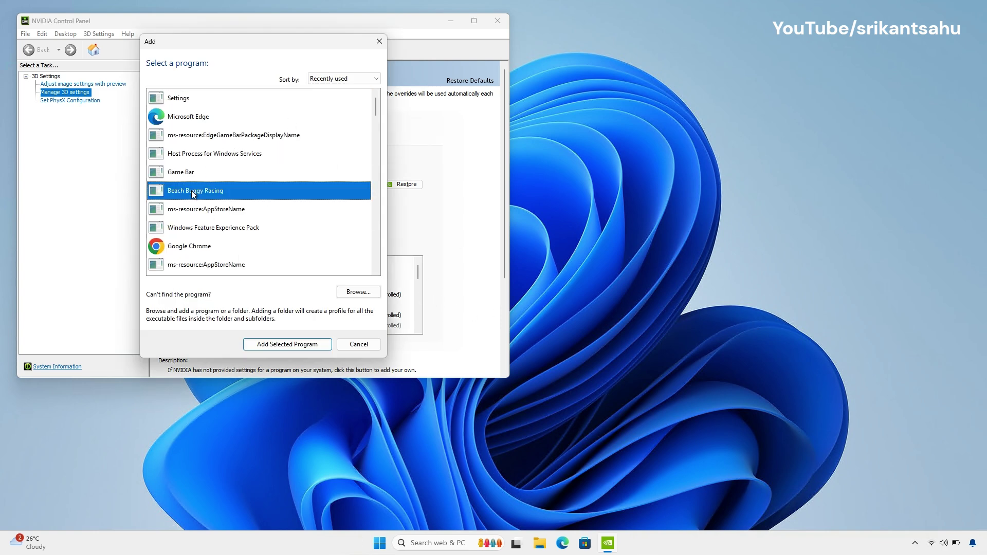
click(288, 344)
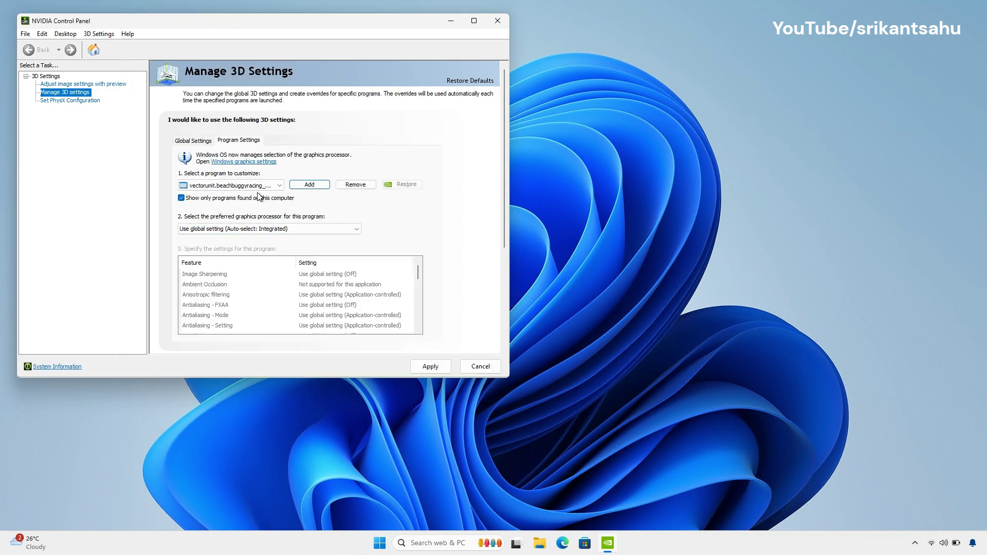
Set the preferred graphics processor for Beach Buggy Racing to High-performance NVIDIA processor.
click(234, 186)
click(235, 197)
click(301, 228)
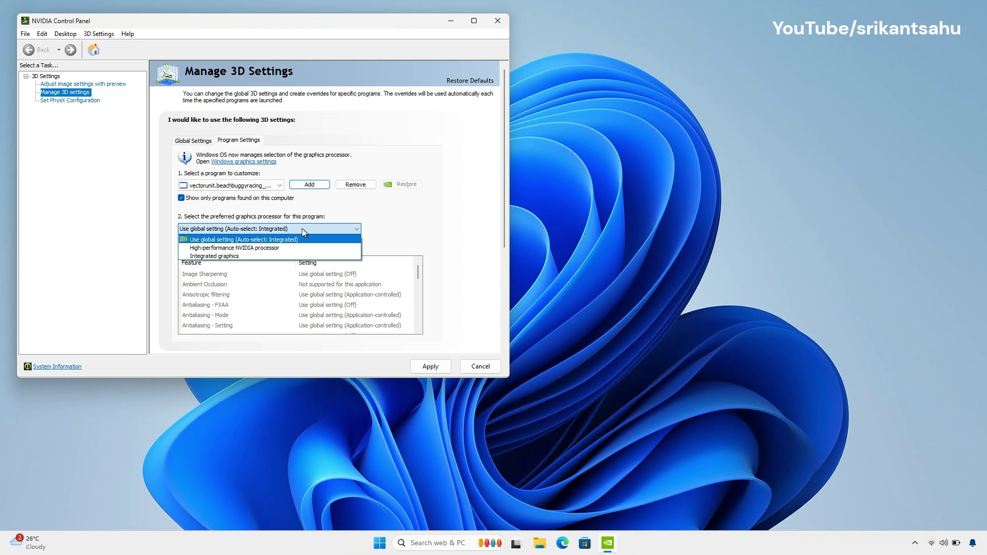
click(256, 249)
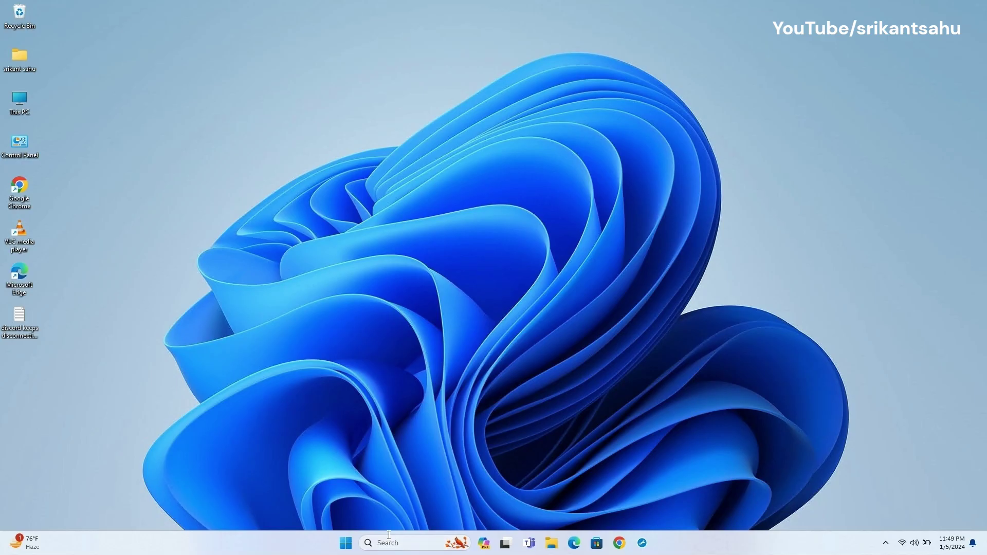
Open Command Prompt as administrator, allow it to make changes, and move its window toward the middle of the desktop.
click(388, 535)
text(cmd)
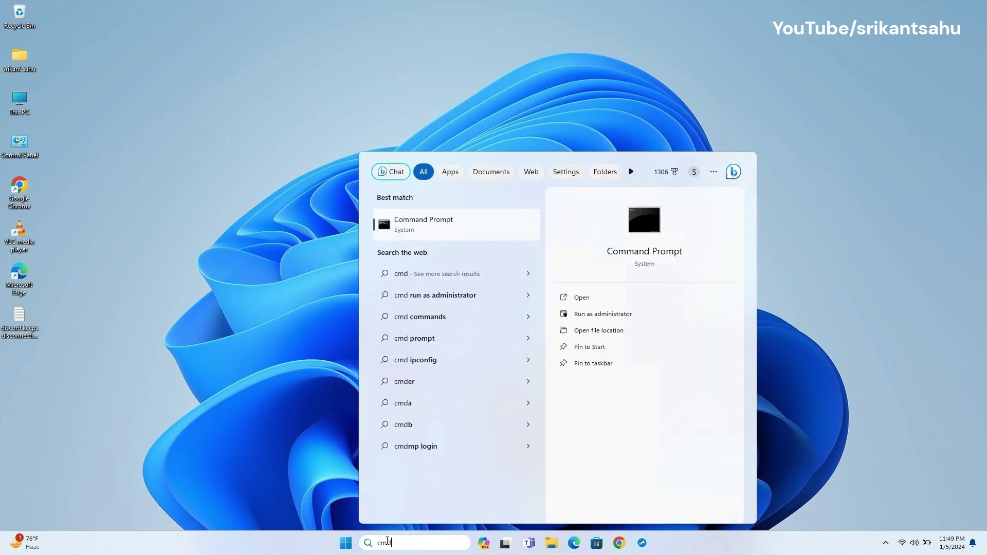
click(614, 314)
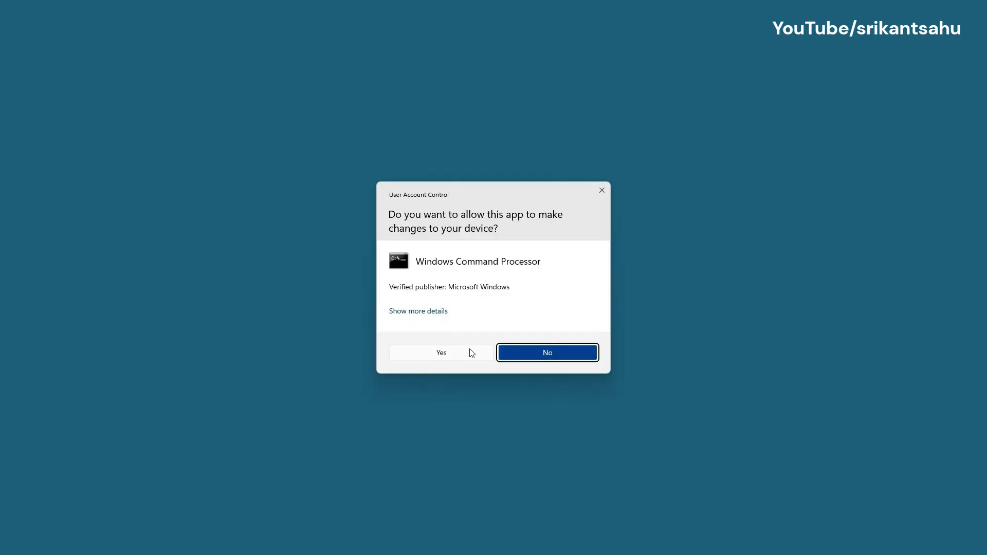
click(487, 353)
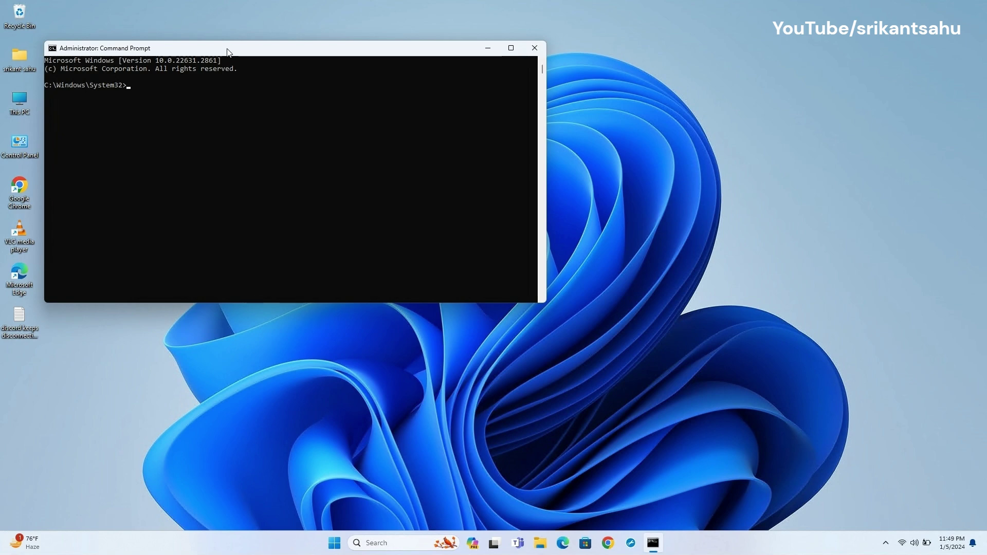
drag(227, 48, 520, 92)
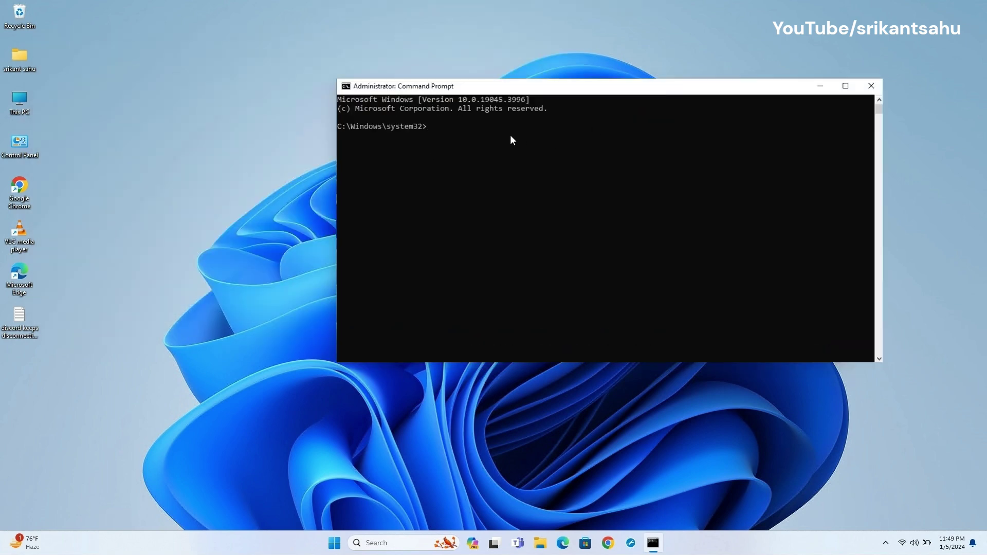
Run sfc /scannow, followed by DISM /Online /Cleanup-Image /RestoreHealth, in the elevated Command Prompt.
text(sfc /scannow)
key(Return)
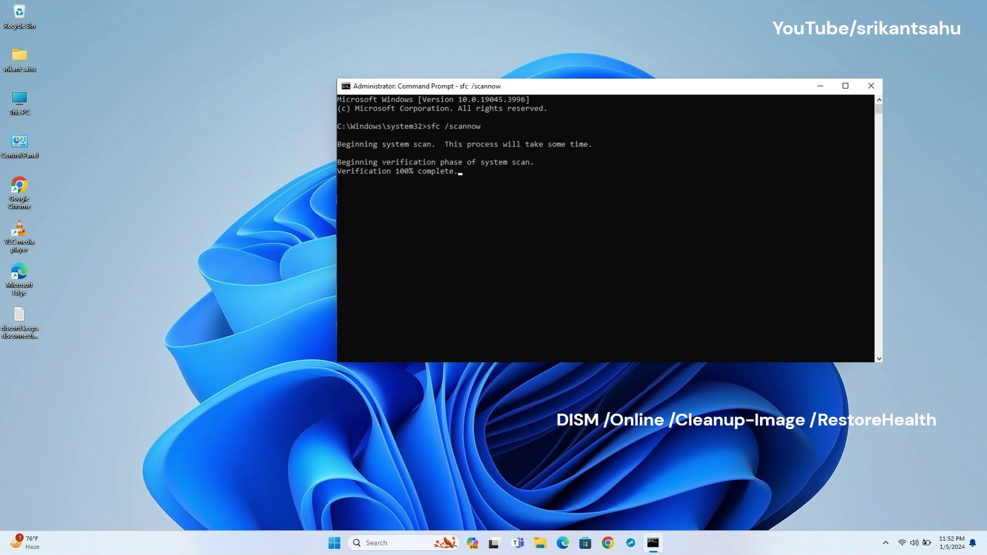
text(DISM /Online /Cleanup-Image /RestoreHealth)
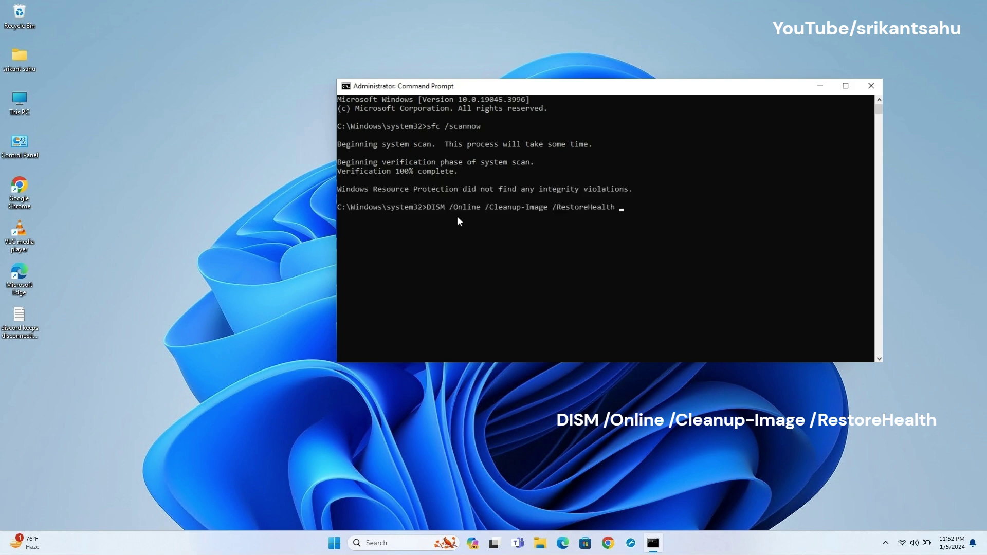
key(Return)
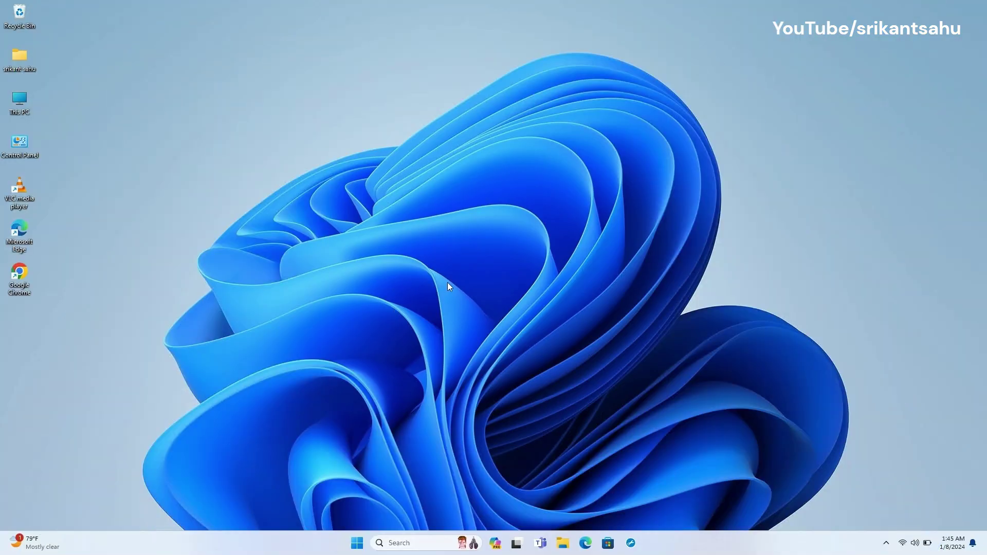
Open System Configuration with msconfig, hide all Microsoft services, and disable all the remaining services.
click(399, 543)
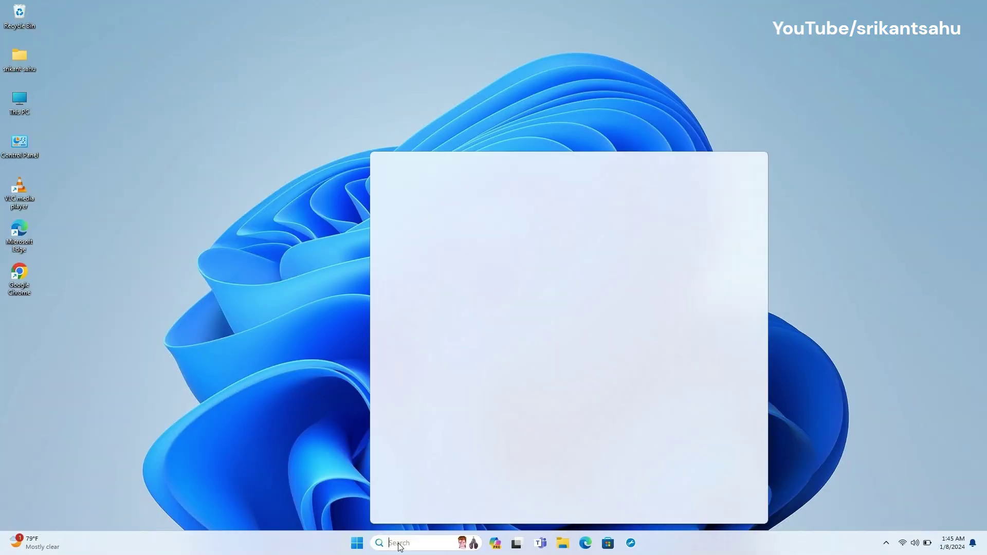
text(msconfig)
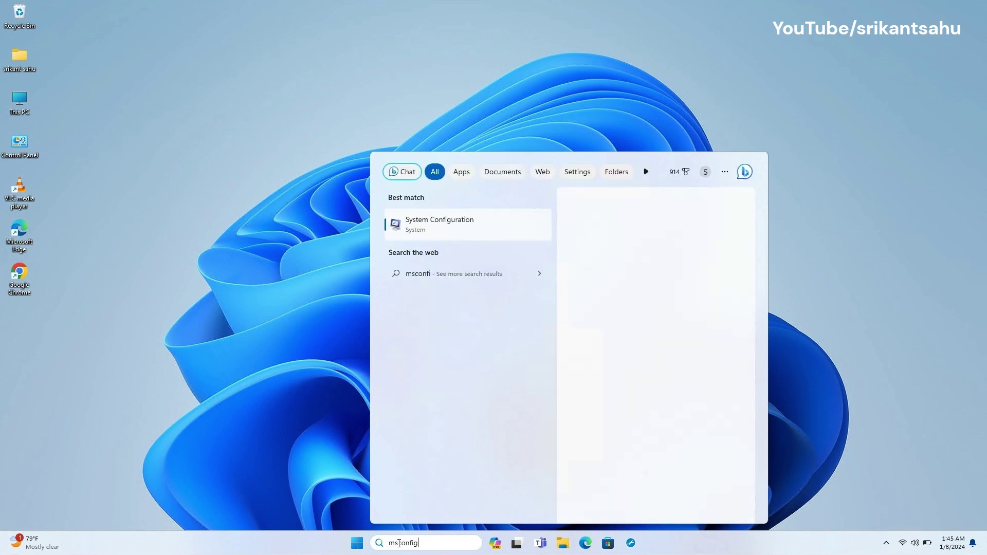
click(448, 220)
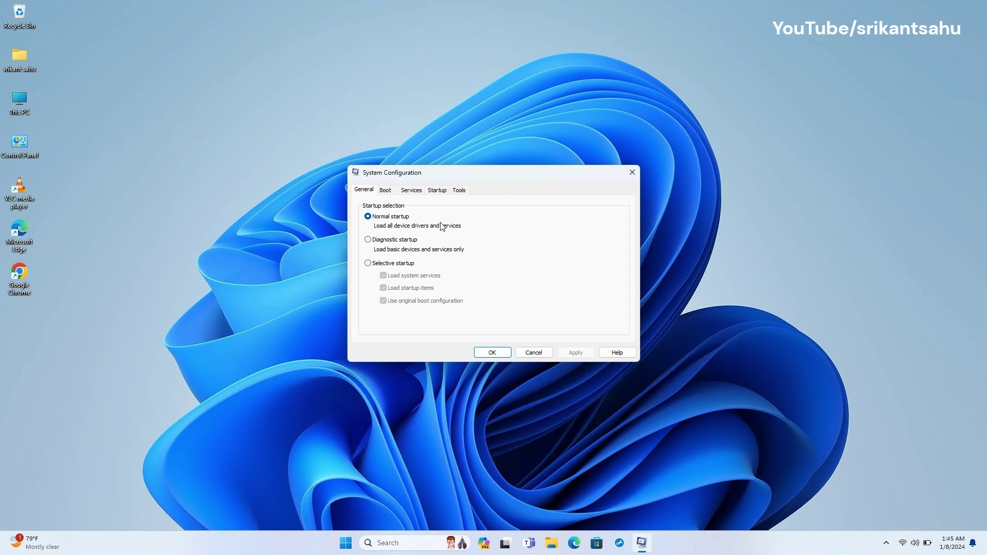
click(387, 192)
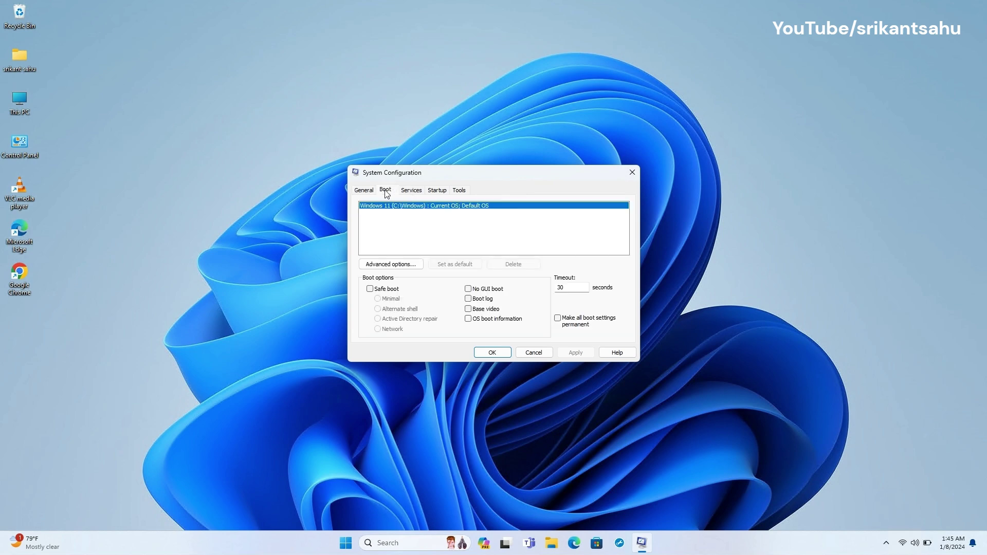
click(410, 193)
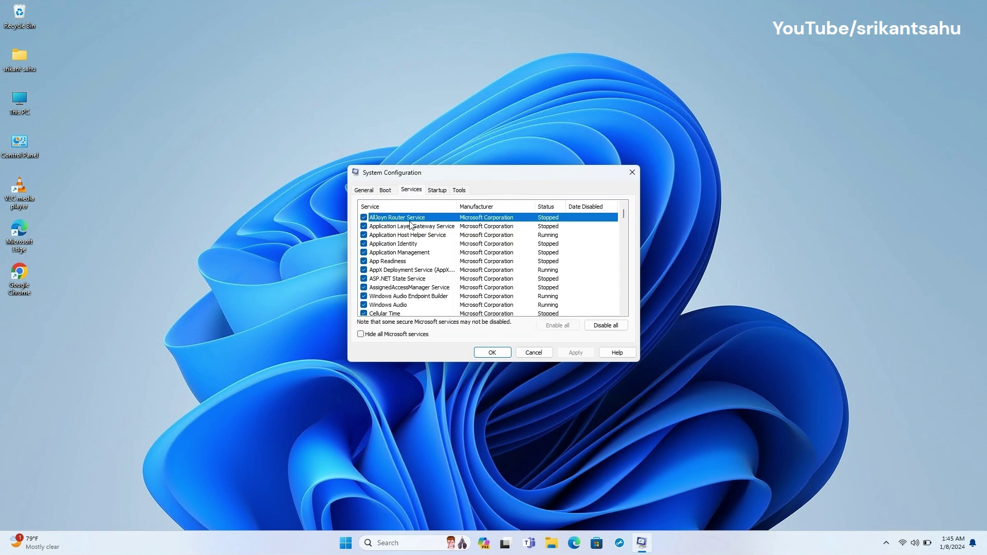
click(371, 336)
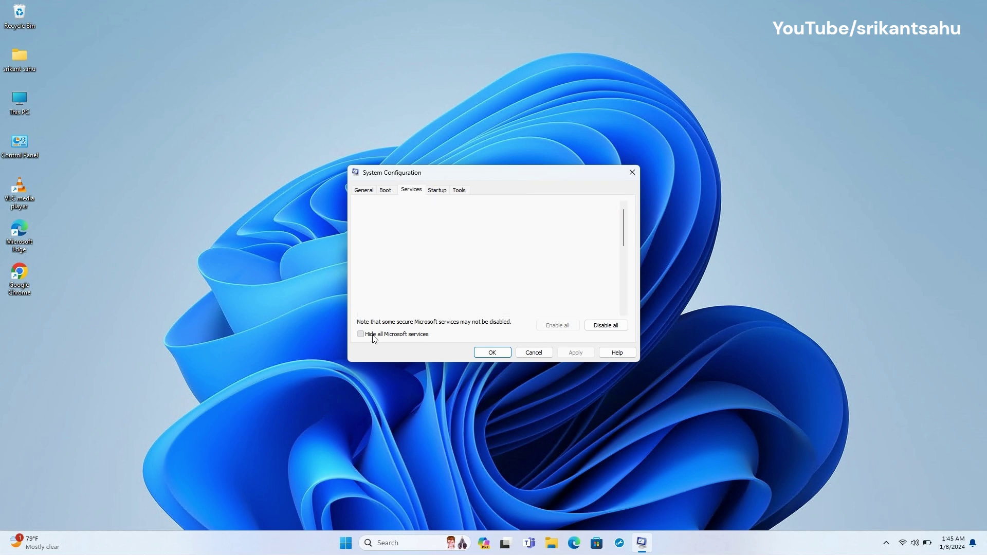
click(606, 326)
scroll(463, 268, down, 7)
scroll(448, 265, up, 7)
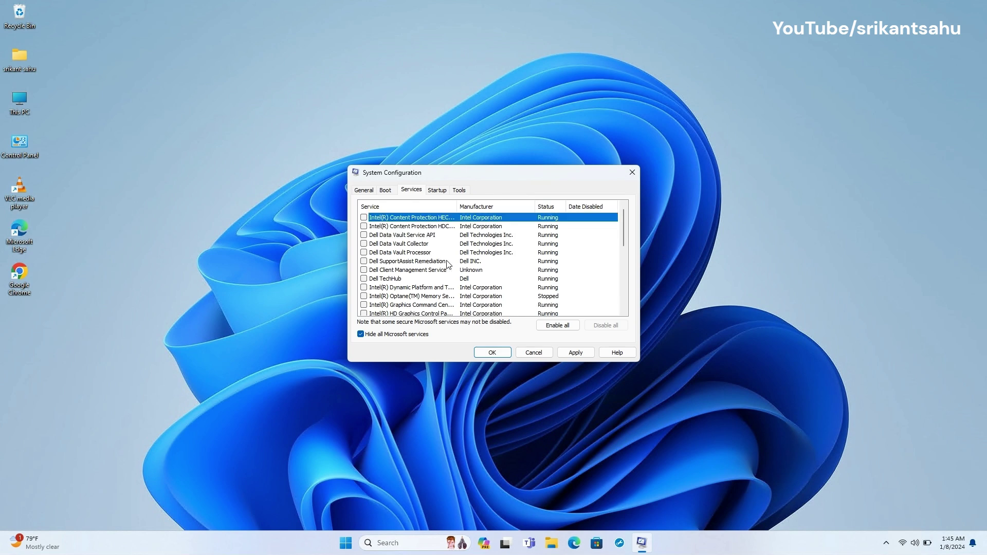
Disable OneDrive, Microsoft Teams, Microsoft To Do, Lightshot and msedge as startup apps in Task Manager, then close it.
click(437, 191)
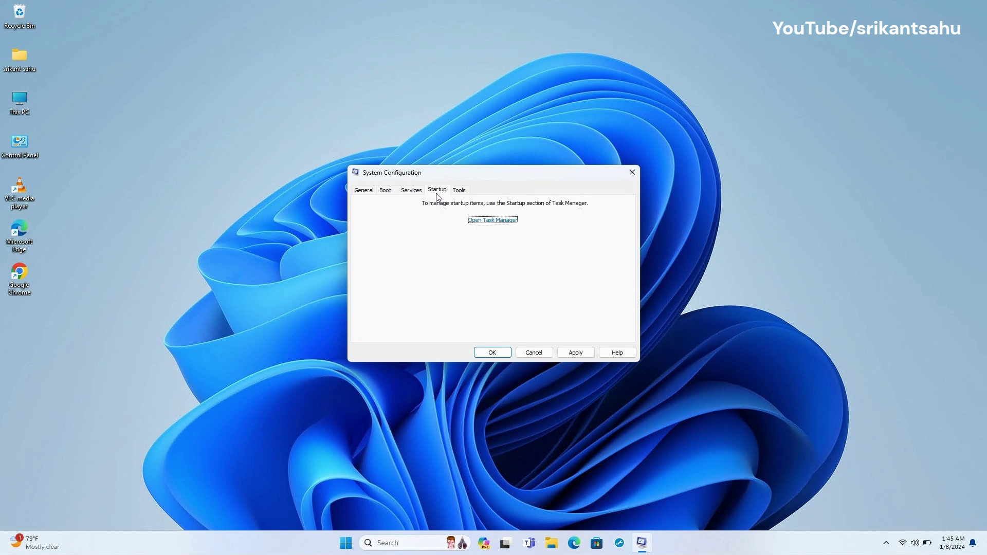
click(492, 220)
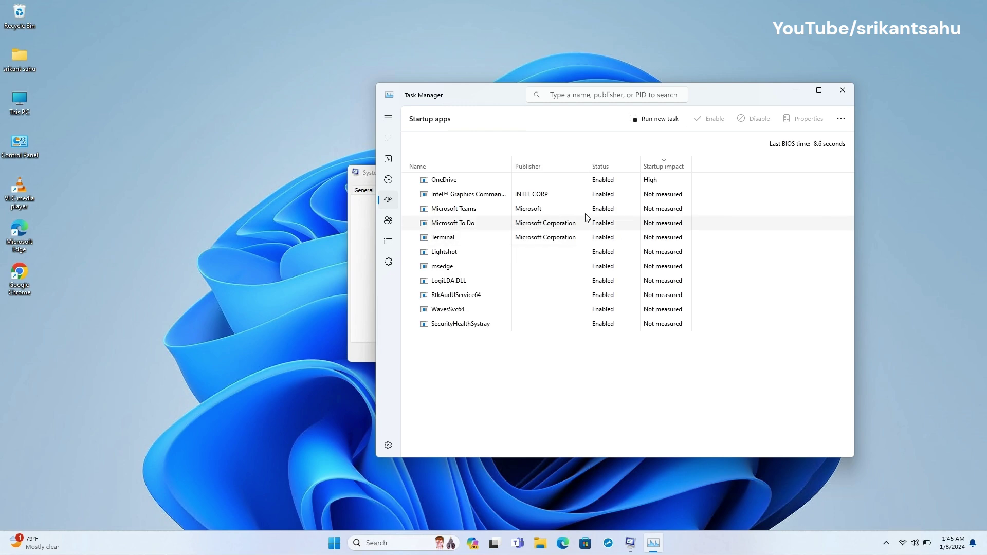
right_click(599, 185)
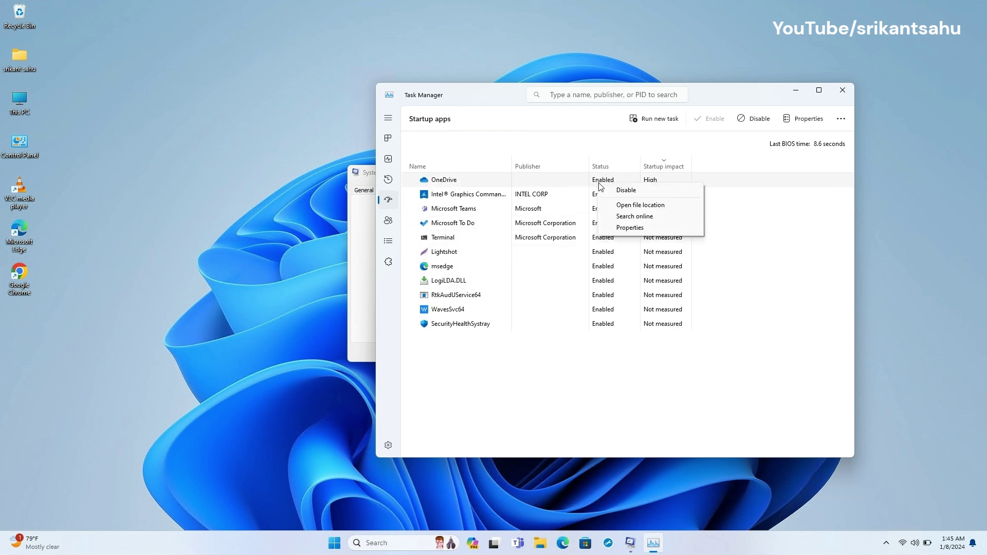
click(613, 190)
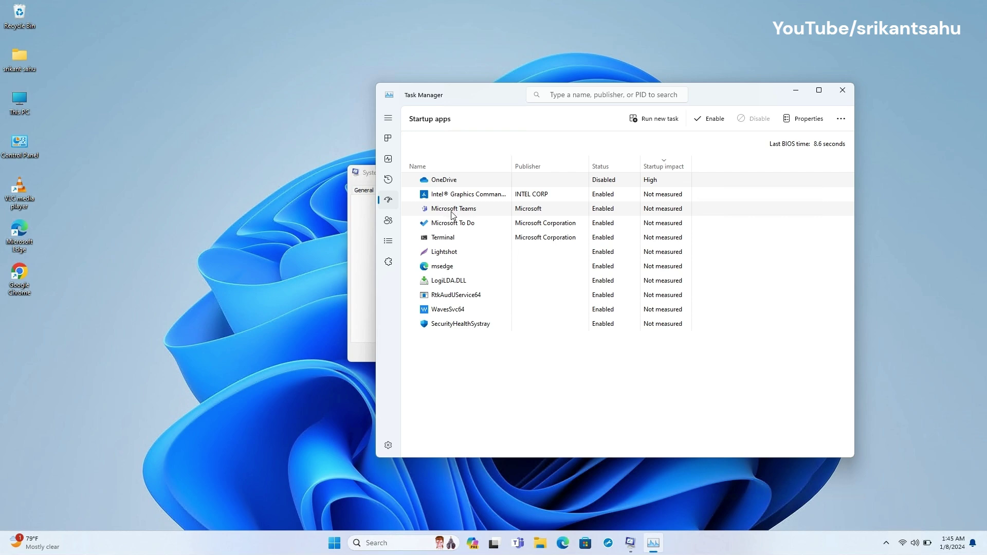
right_click(607, 213)
click(620, 217)
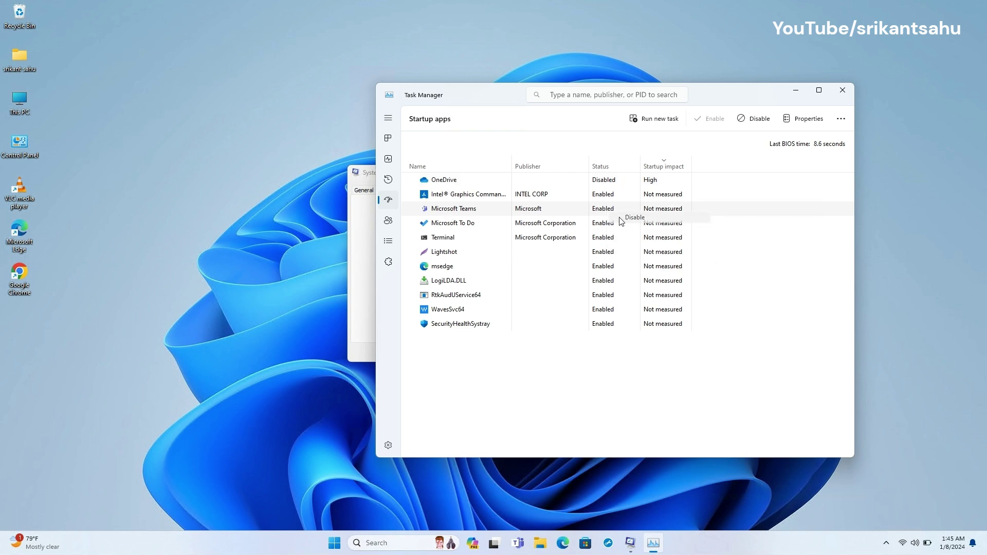
right_click(599, 226)
click(616, 234)
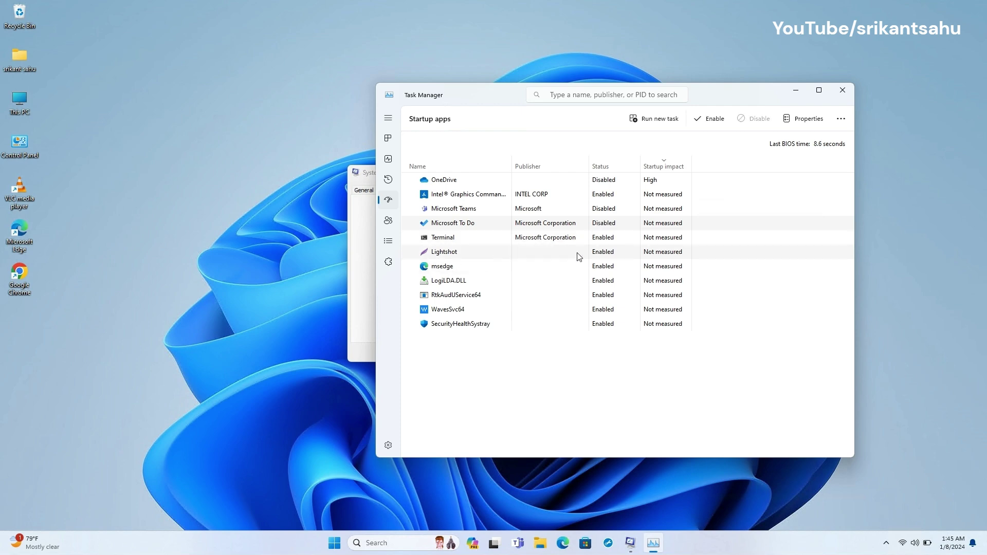
right_click(600, 253)
click(612, 260)
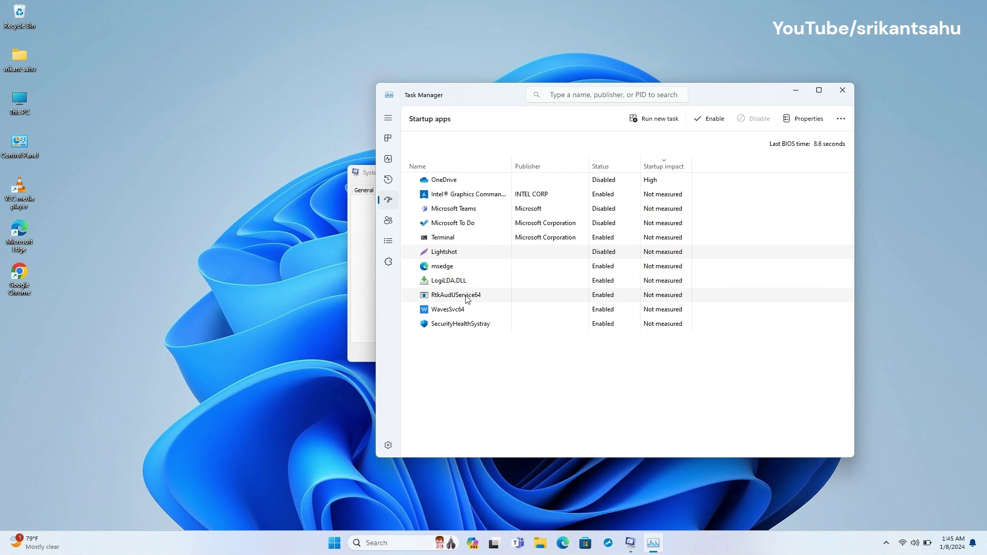
right_click(602, 269)
click(610, 276)
click(842, 90)
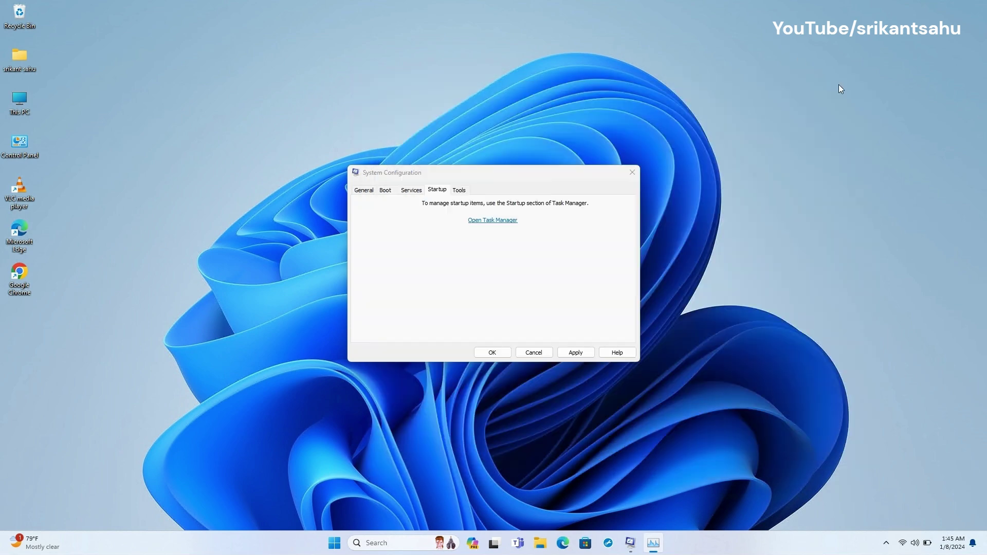
Apply the System Configuration changes and restart the computer.
click(573, 353)
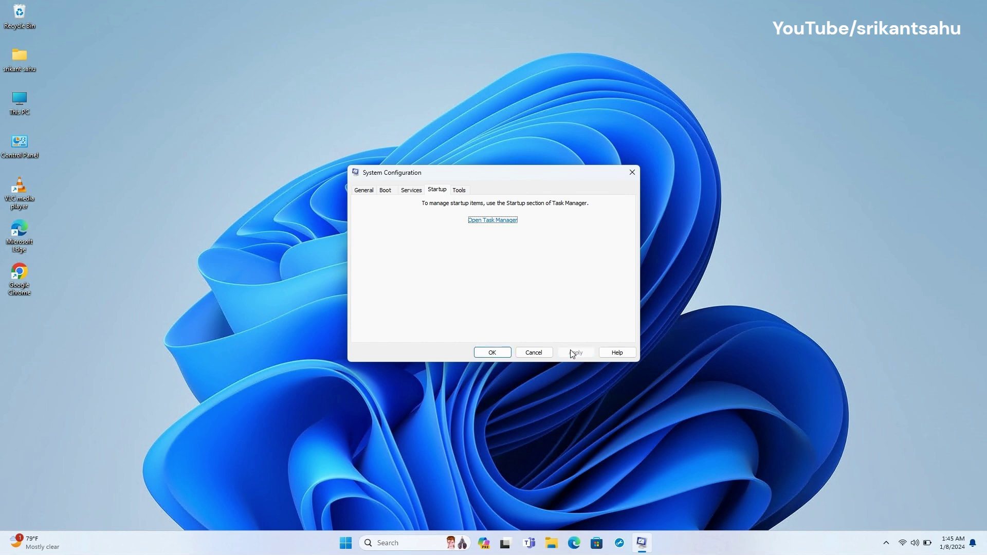
click(490, 354)
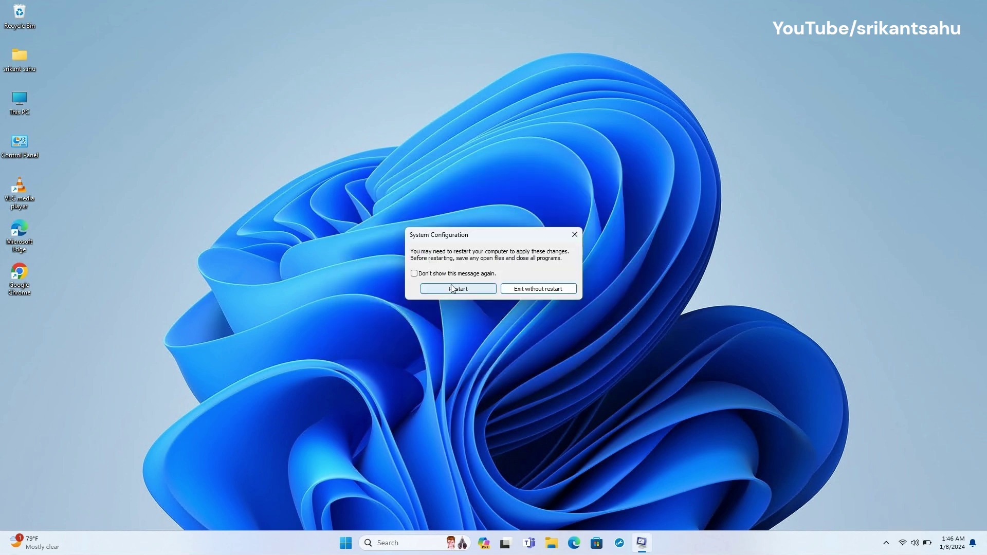
click(446, 290)
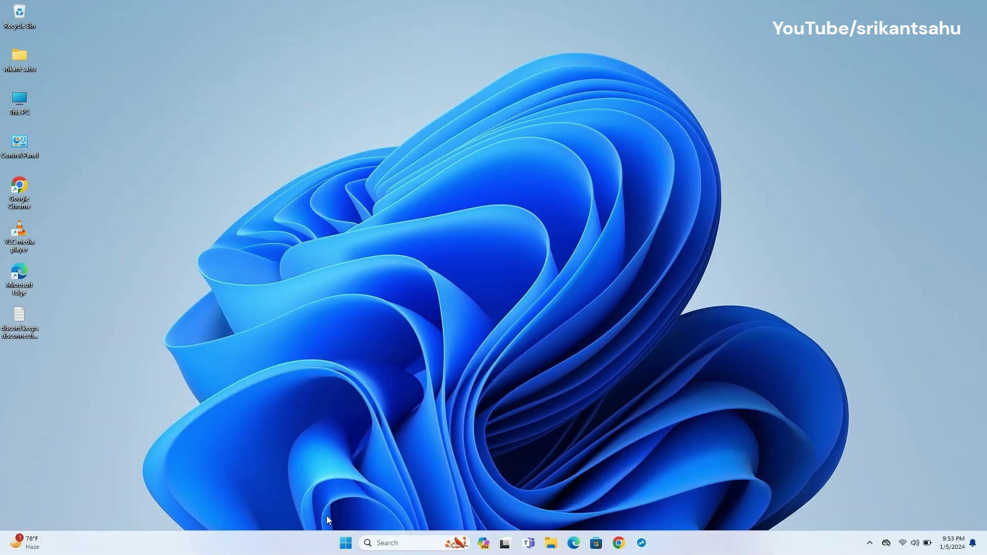
Open Windows Update in Settings, moving the window slightly up, and check for updates.
click(345, 543)
click(614, 250)
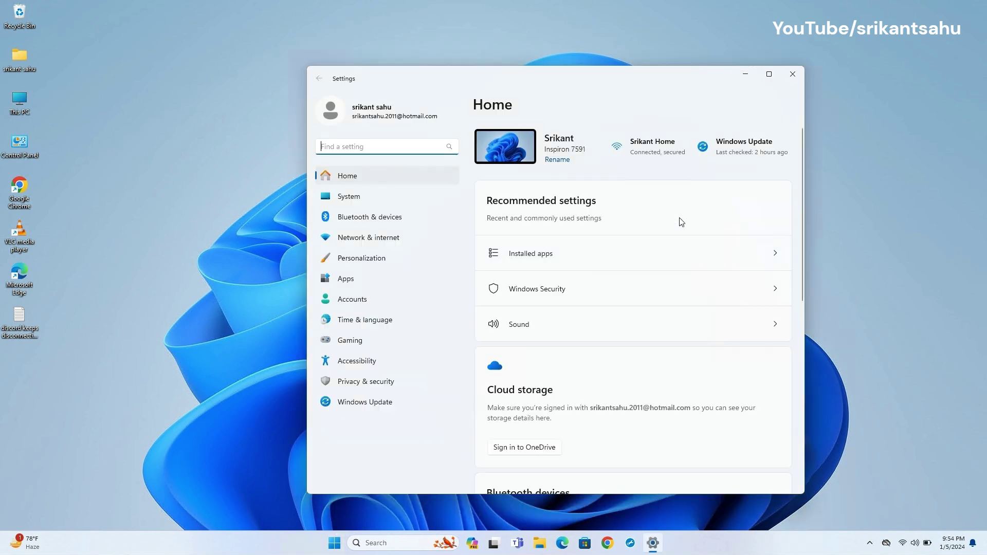
drag(584, 82, 582, 54)
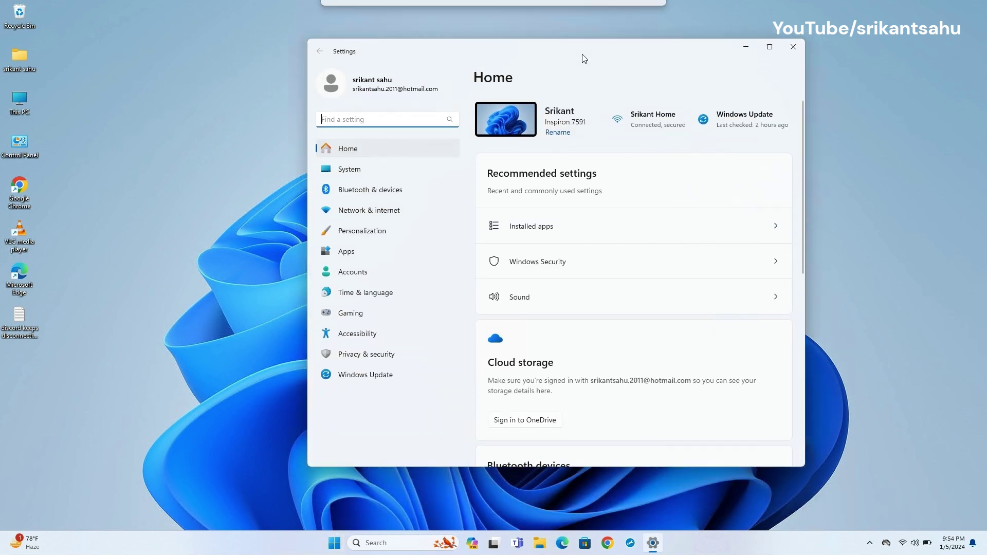
click(362, 380)
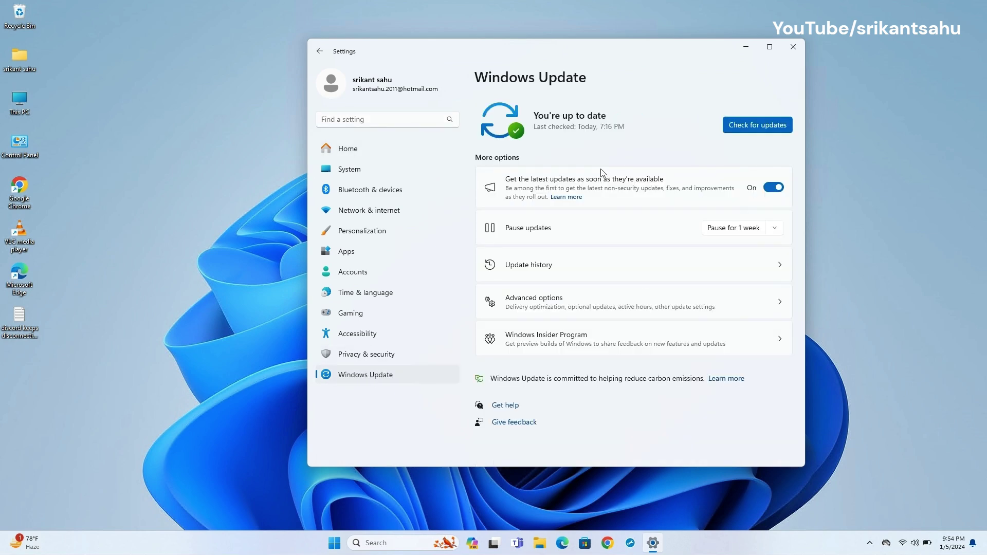
click(751, 129)
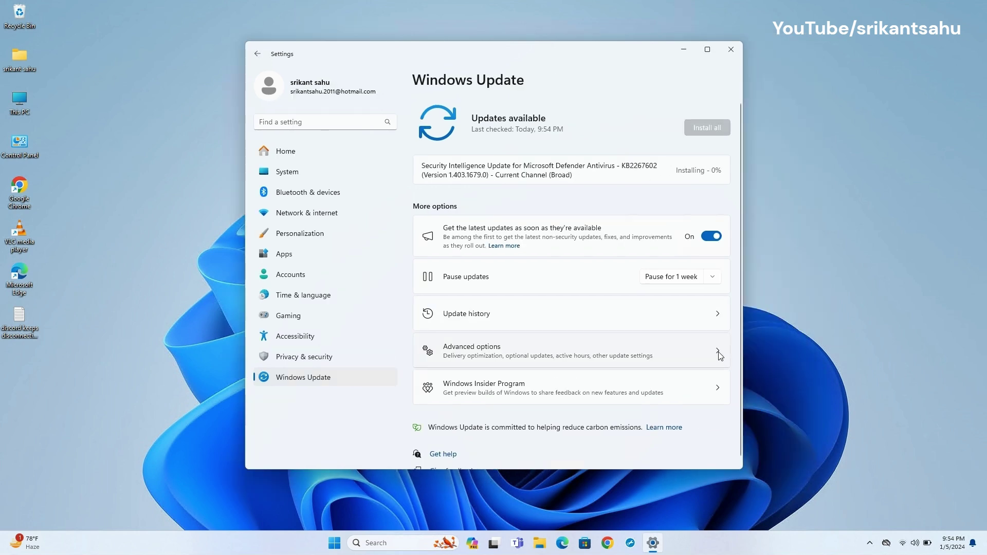
Download and install the optional driver update NVIDIA - Display - 31.0.15.3209 from the advanced Windows Update options.
click(716, 350)
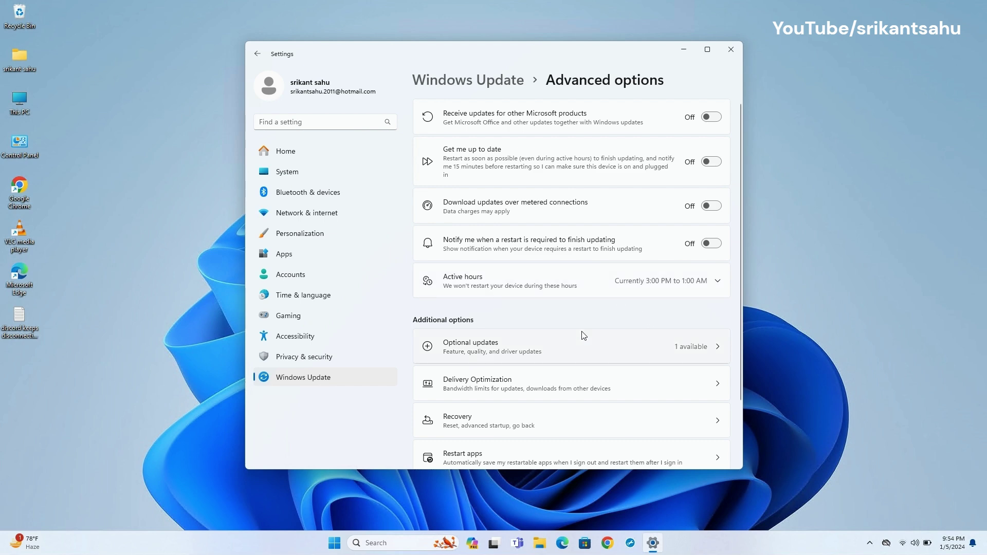
click(712, 350)
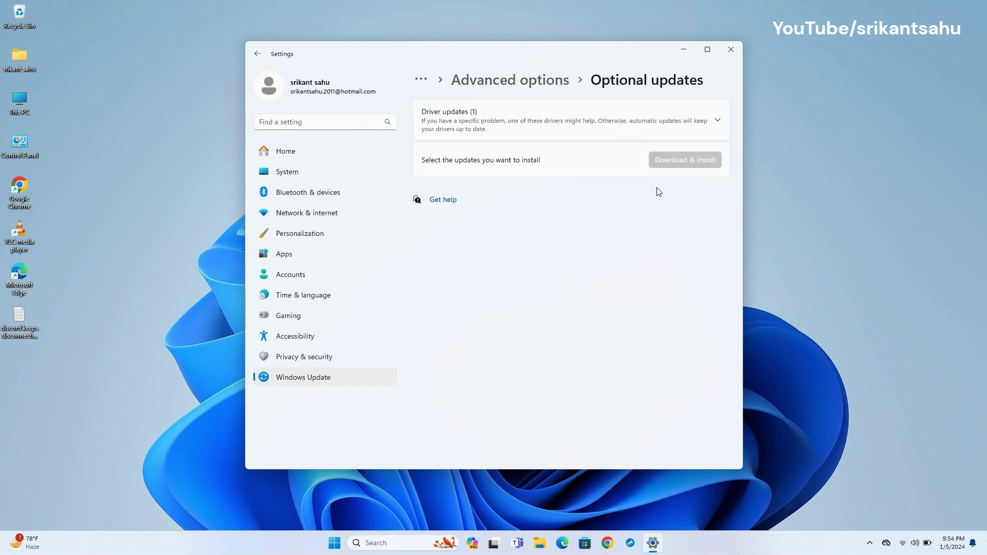
click(716, 122)
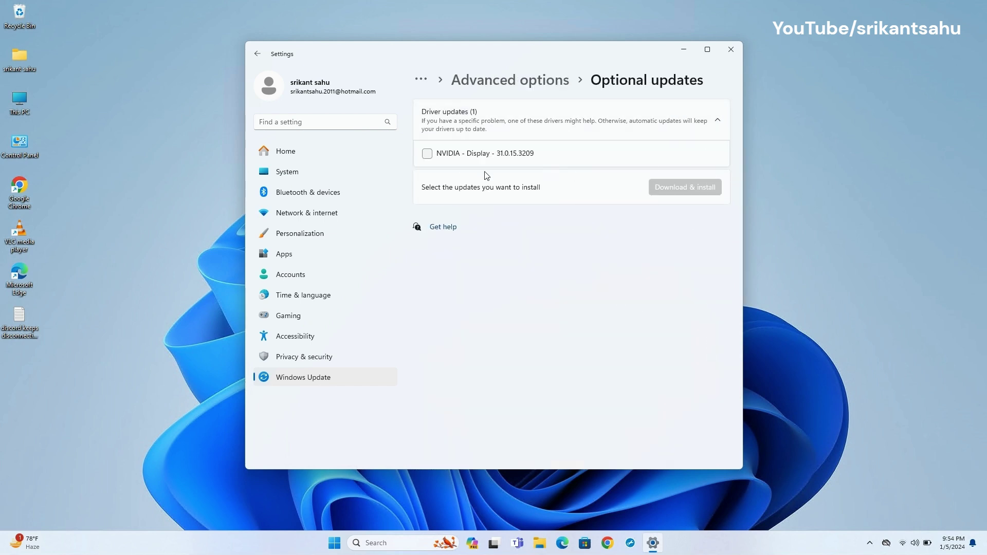
click(427, 154)
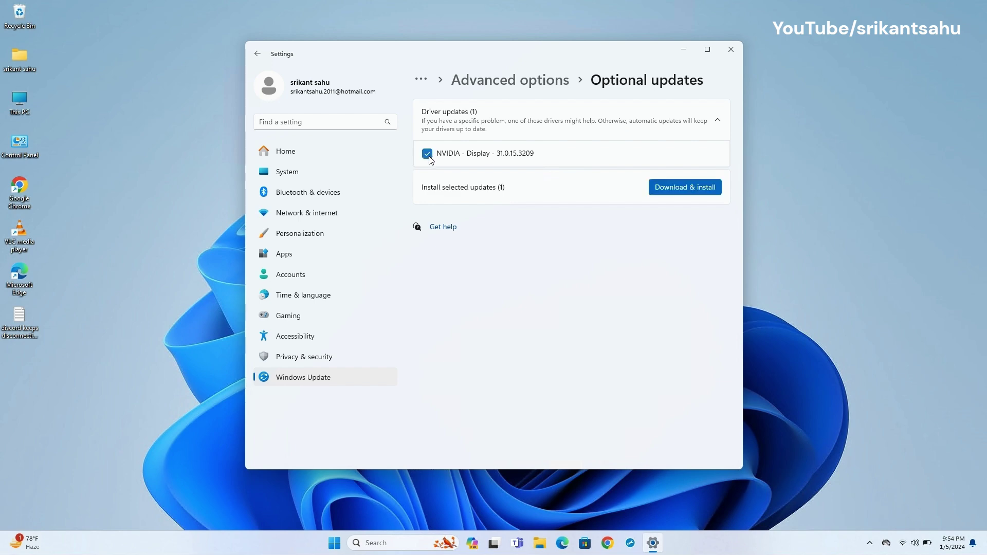
click(663, 189)
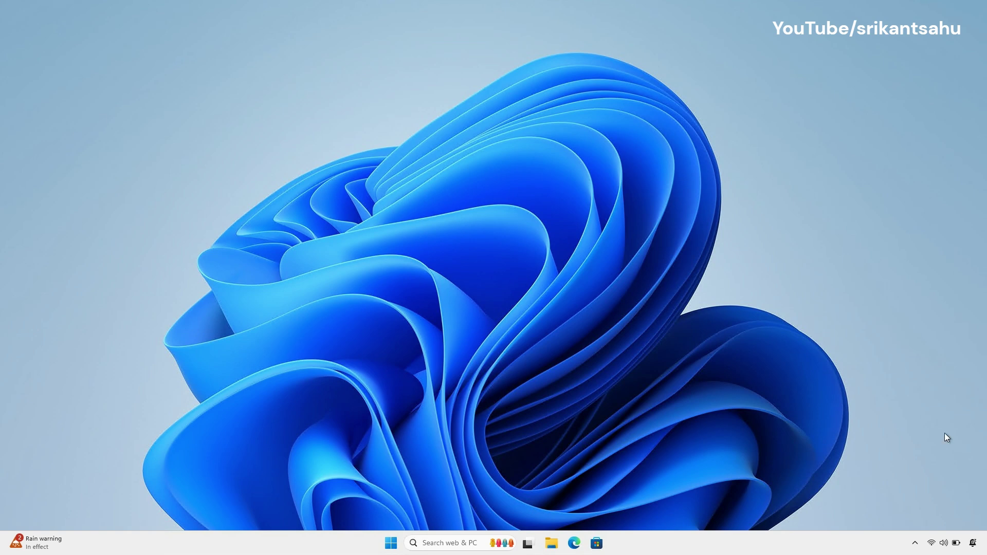
Open Device Manager and display the driver properties of the NVIDIA GeForce GTX 1650 display adapter.
right_click(391, 543)
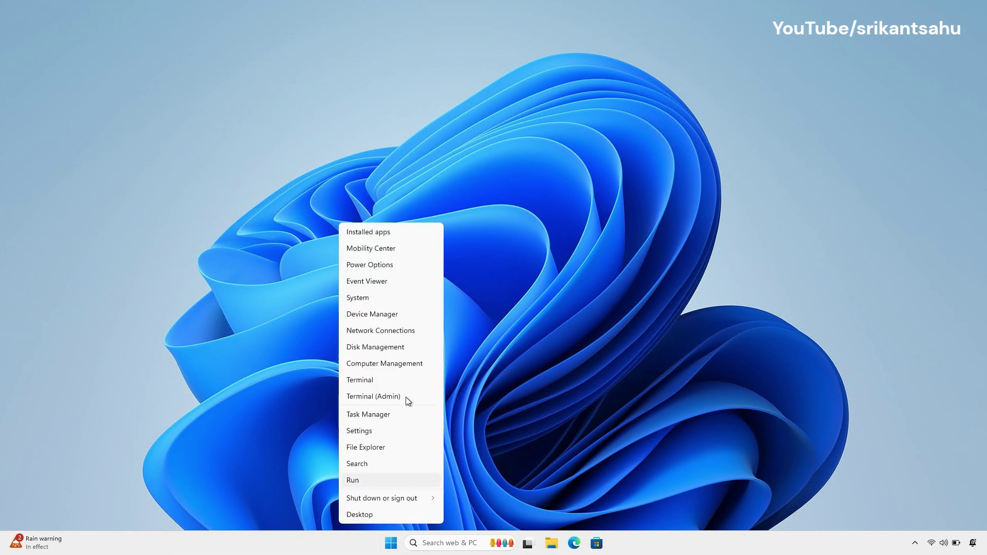
click(366, 315)
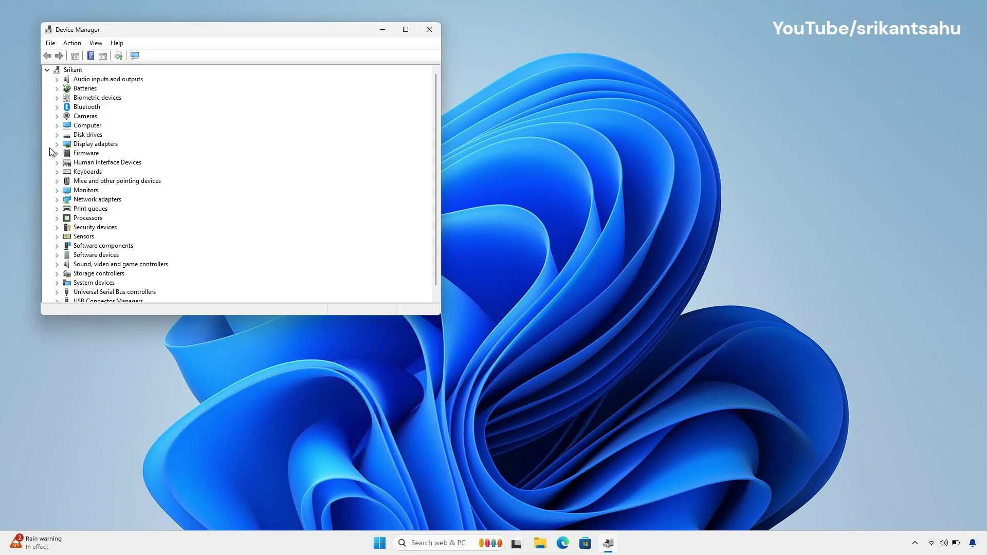
click(57, 144)
click(121, 172)
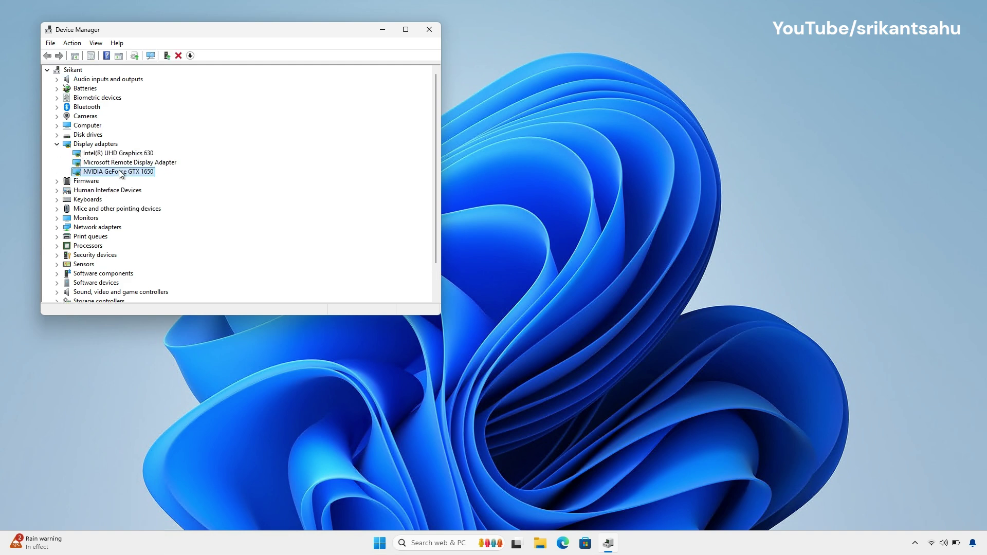
right_click(121, 173)
click(165, 230)
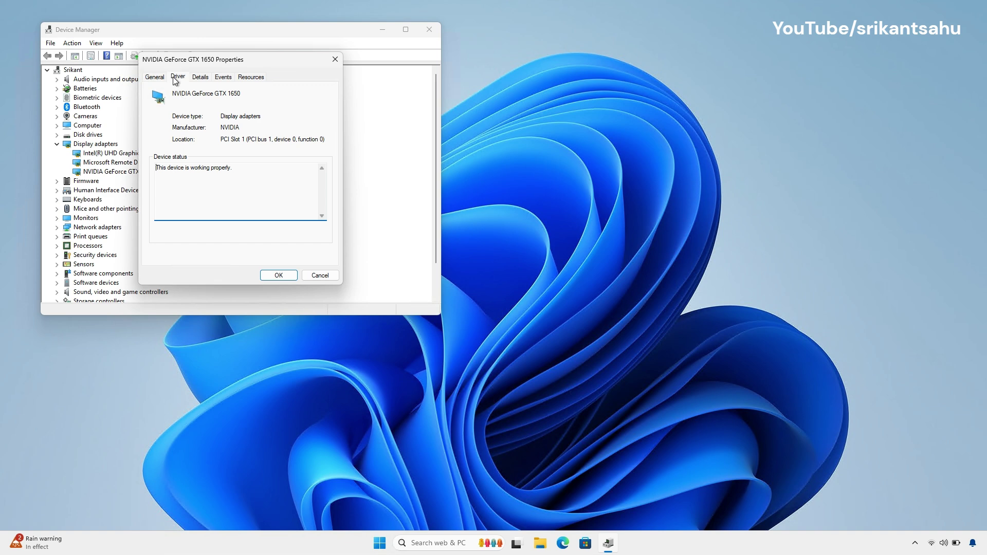
click(176, 78)
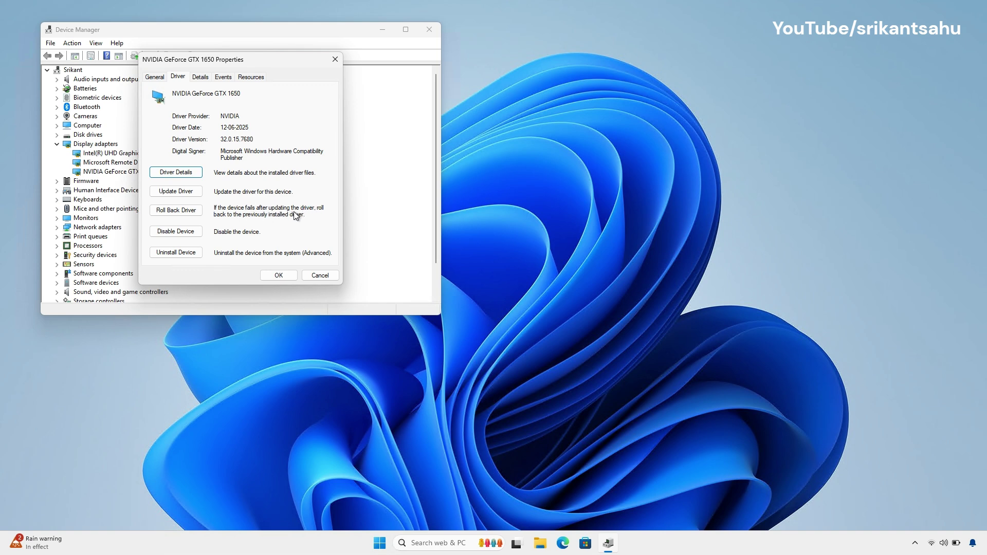
Roll back the graphics driver, giving "My apps don't work with this driver" as the reason.
click(198, 212)
drag(215, 78, 365, 85)
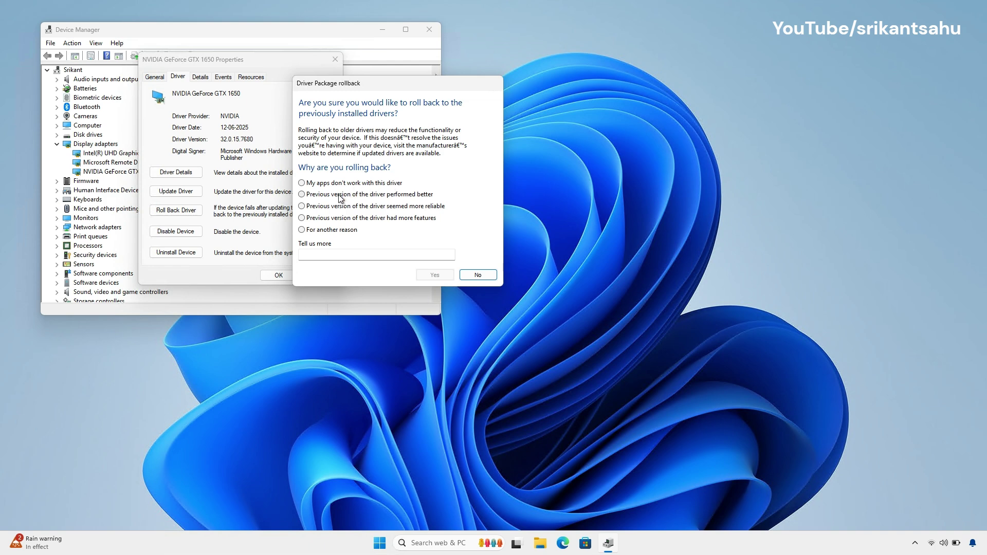
click(320, 185)
click(433, 275)
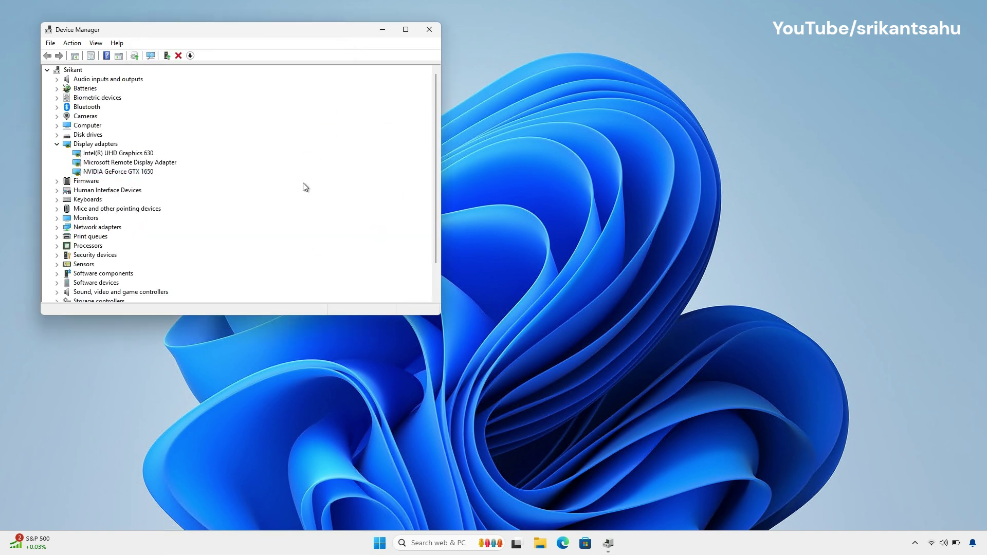
Check the driver date and version in the NVIDIA GeForce GTX 1650 properties, then close the properties and Device Manager.
right_click(140, 172)
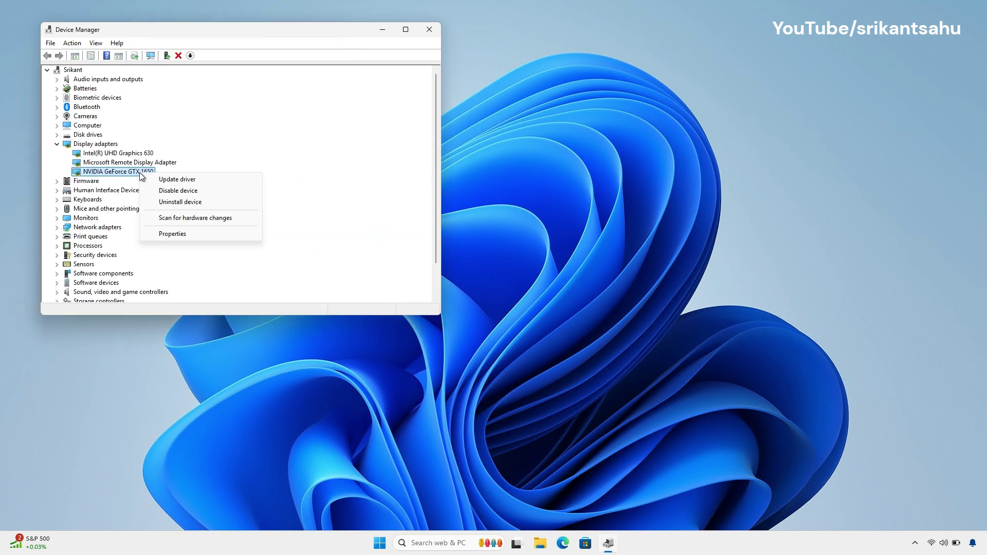
click(172, 236)
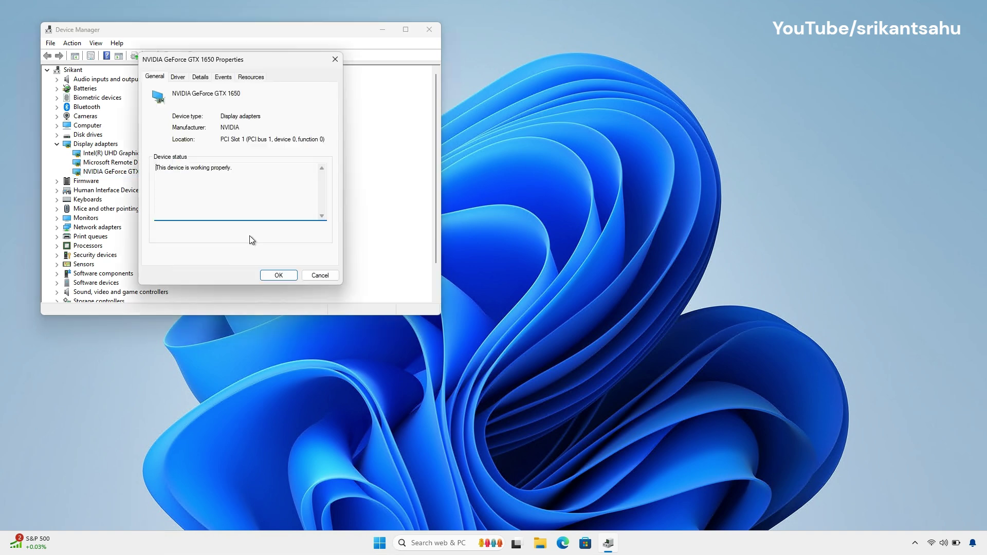
click(177, 77)
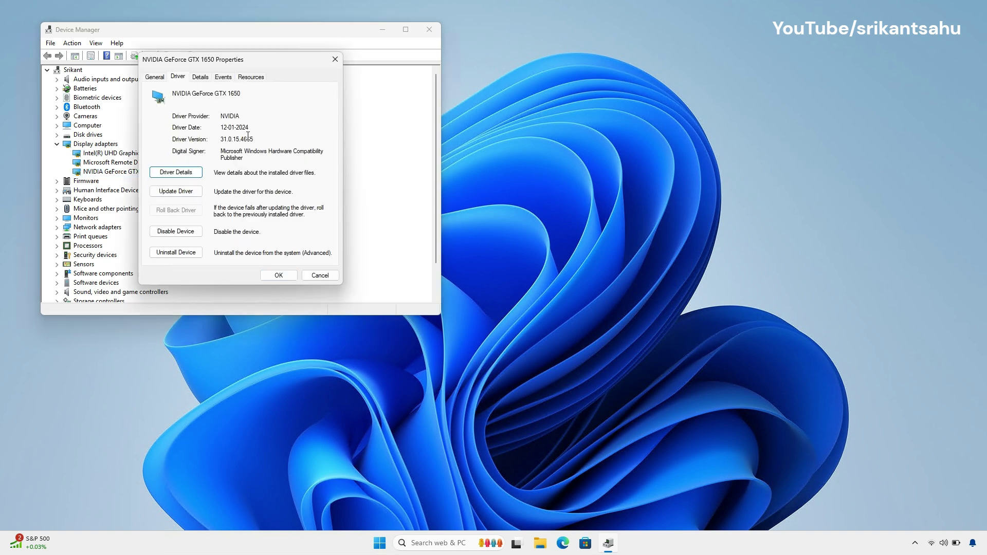
drag(252, 128, 220, 128)
click(280, 276)
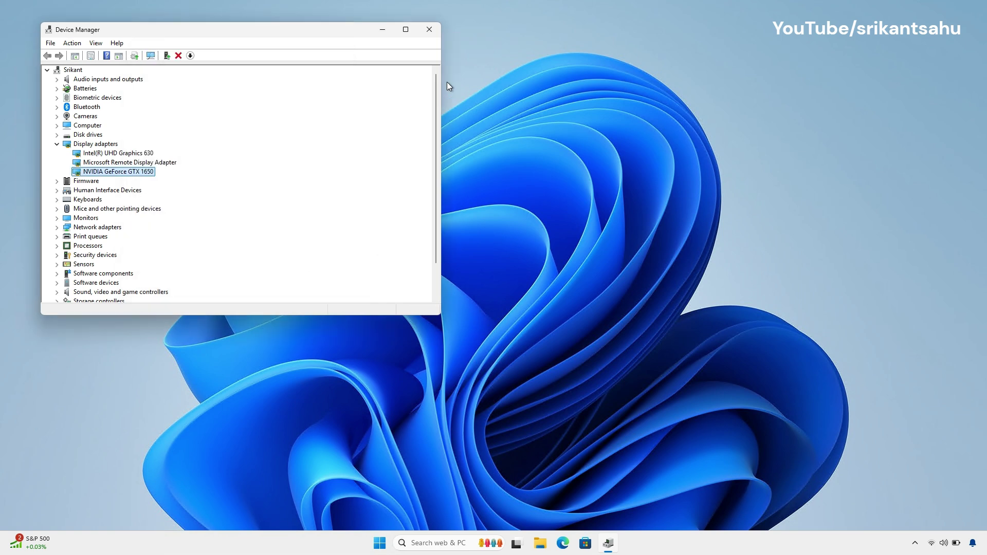
click(436, 29)
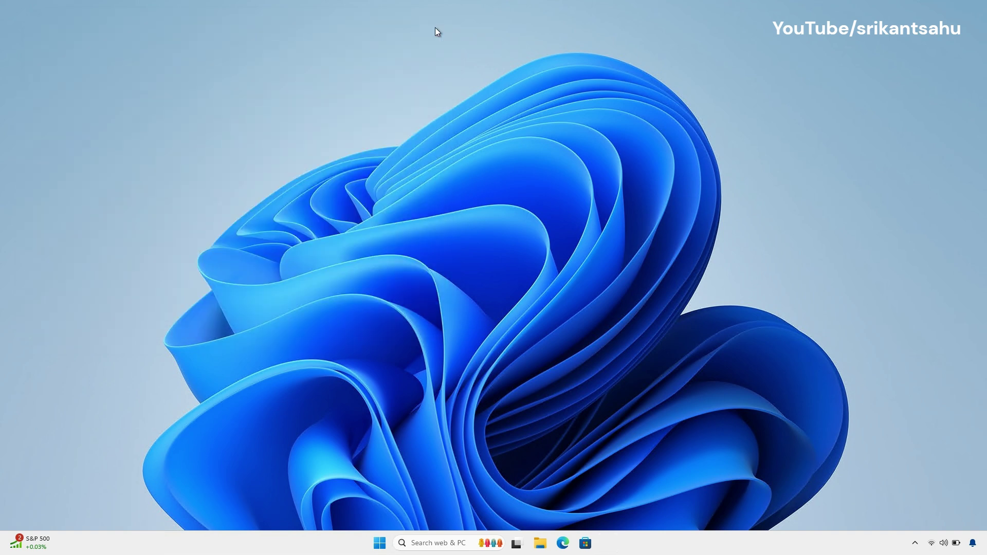